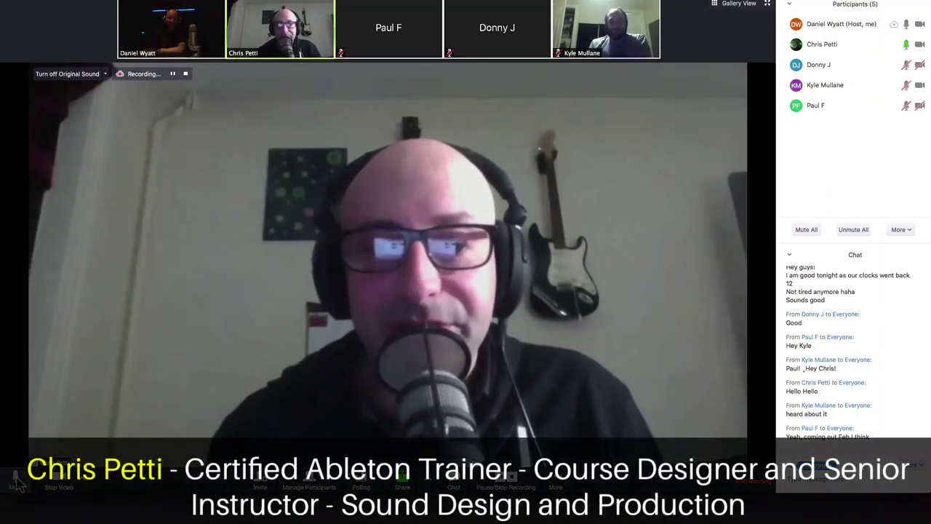
Step: Mute your own microphone in the Zoom call
click(16, 480)
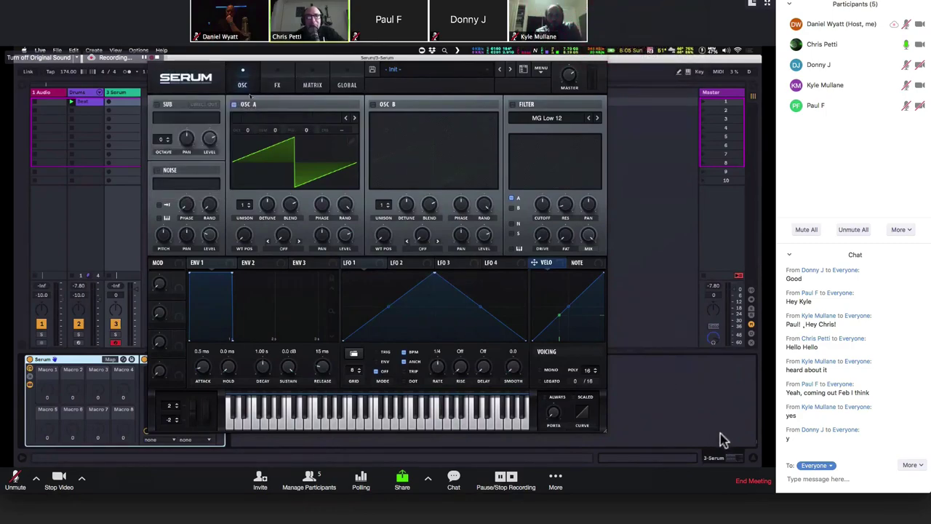
click(185, 78)
mouse_move(213, 87)
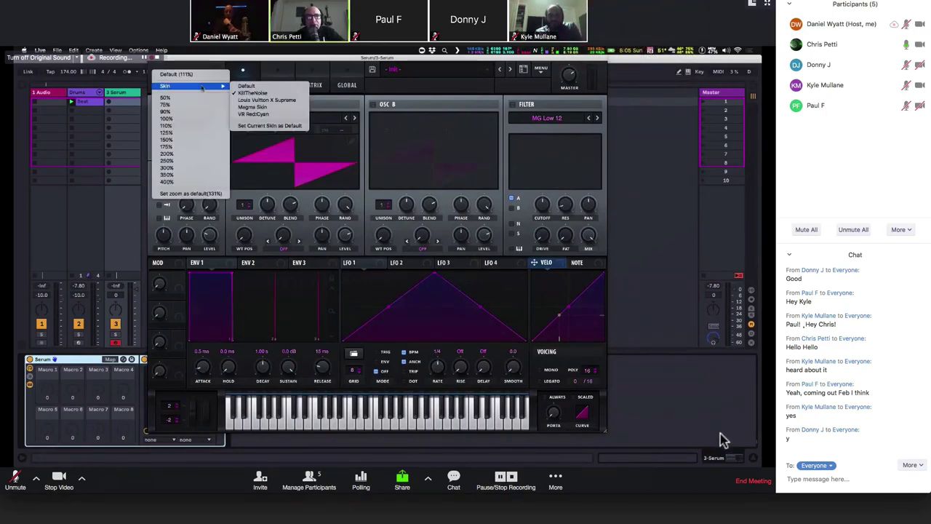
key(Escape)
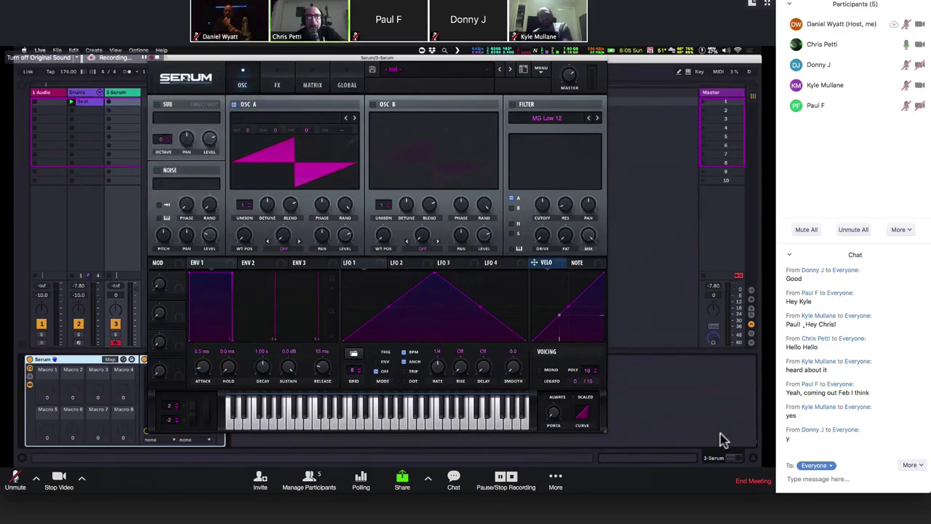
click(186, 77)
mouse_move(211, 86)
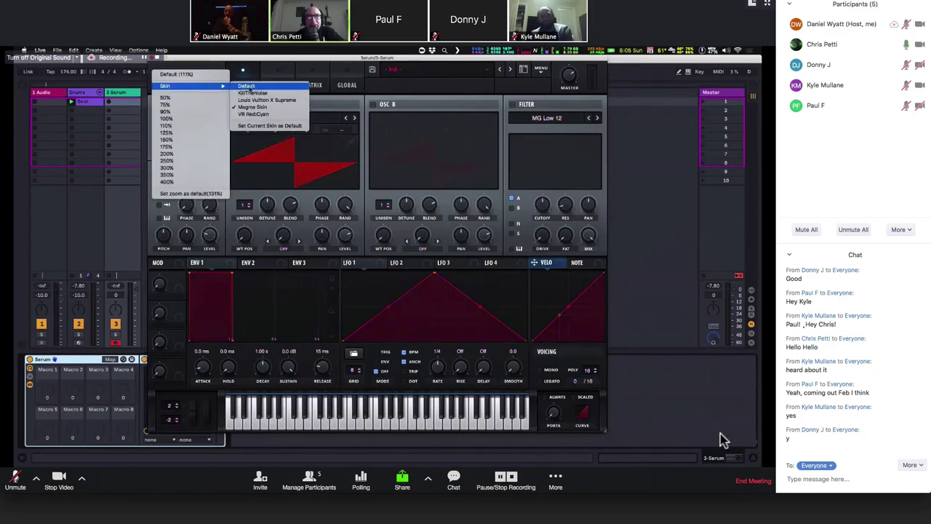
click(252, 93)
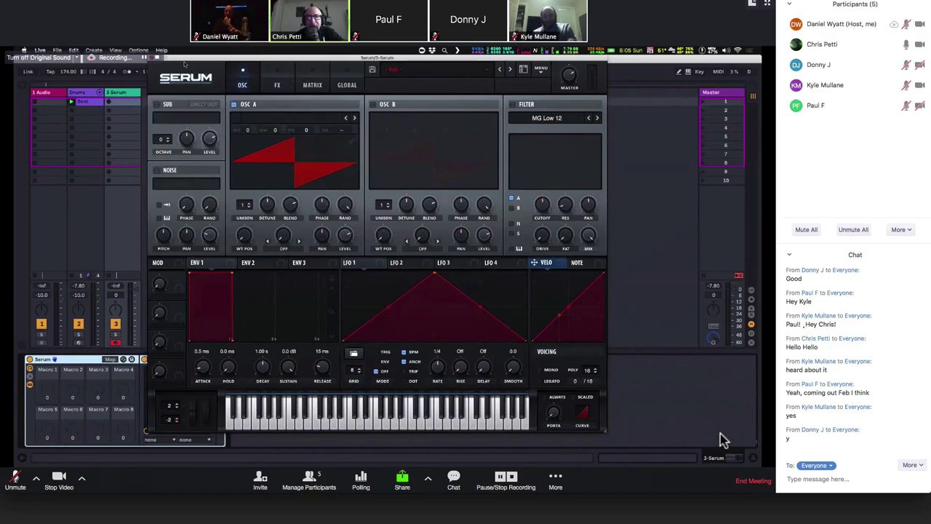
click(185, 78)
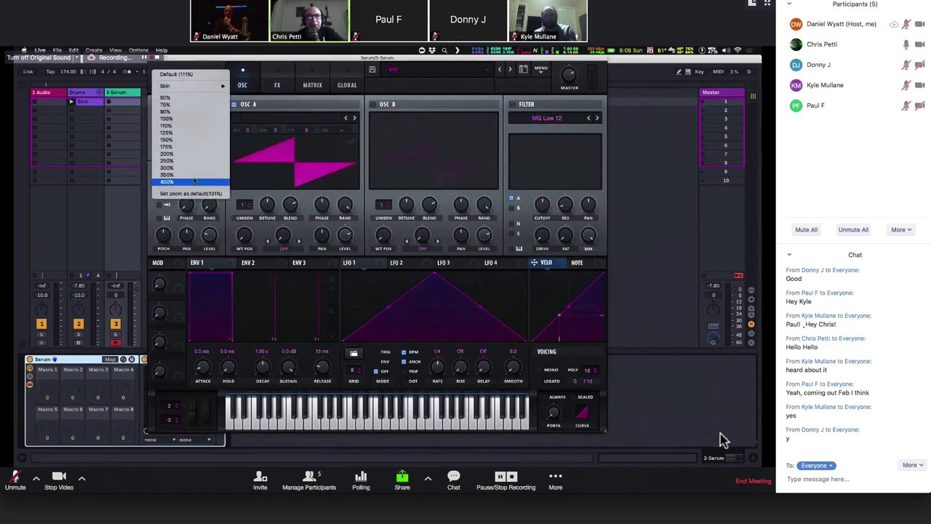
mouse_move(191, 86)
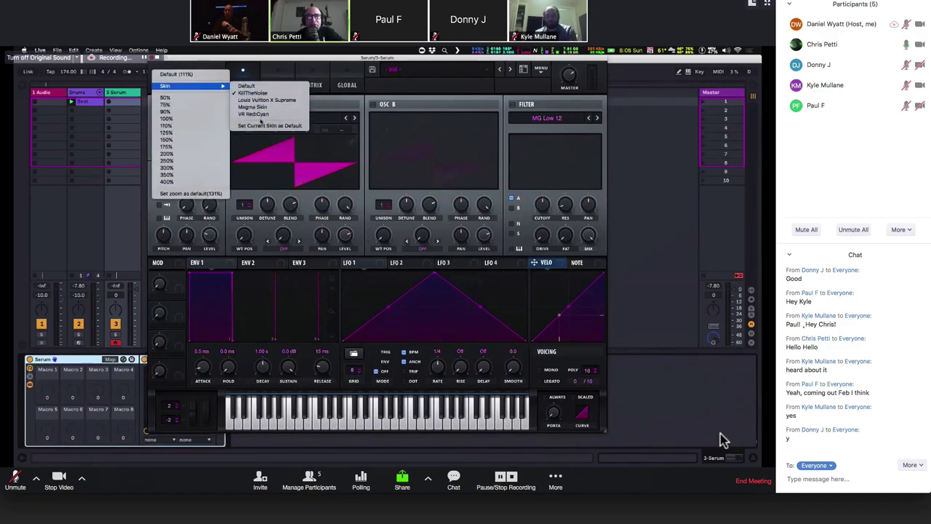
click(269, 126)
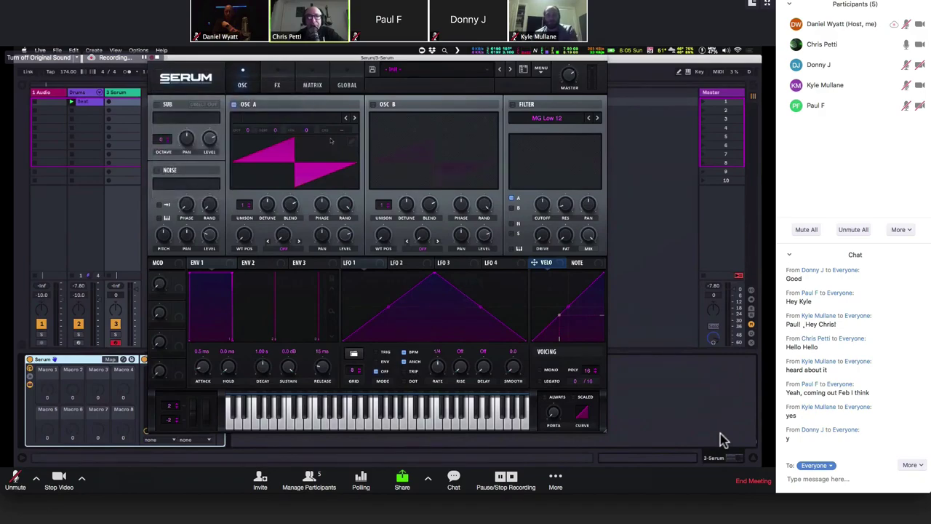
click(190, 82)
mouse_move(207, 88)
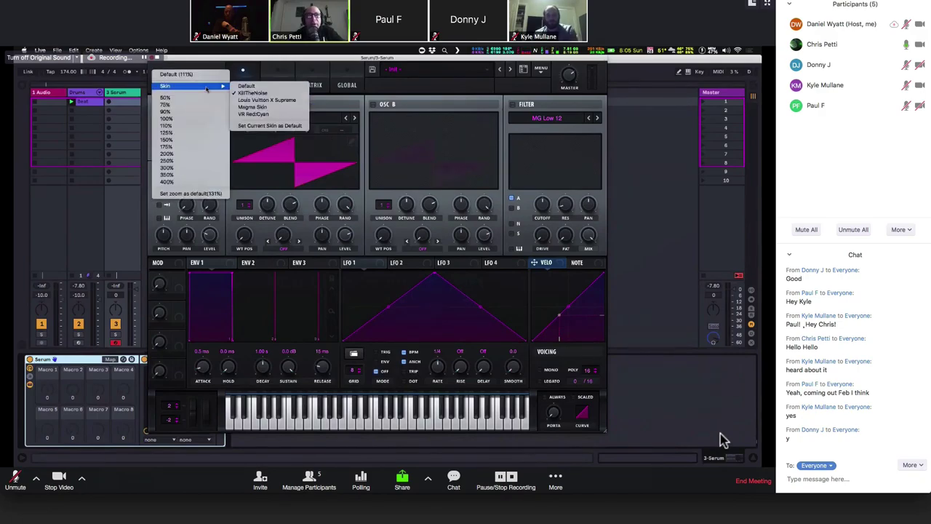
click(310, 117)
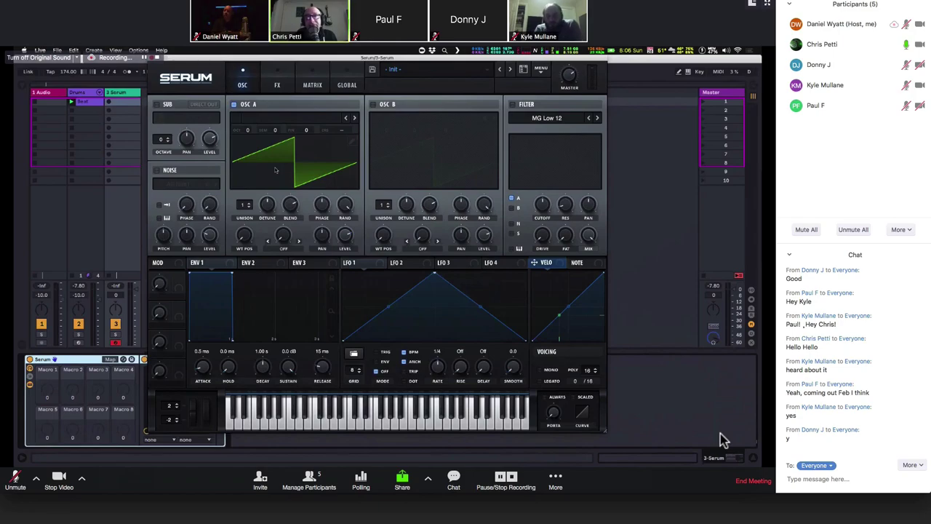
Step: Load the Digital > Evol Longreece wavetable into oscillator A and show it in 3D
click(298, 120)
mouse_move(302, 143)
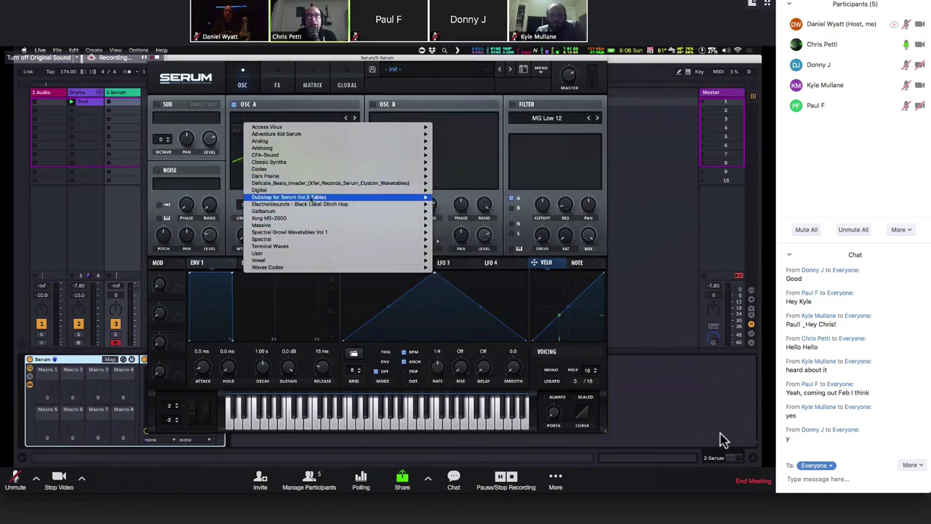
mouse_move(311, 190)
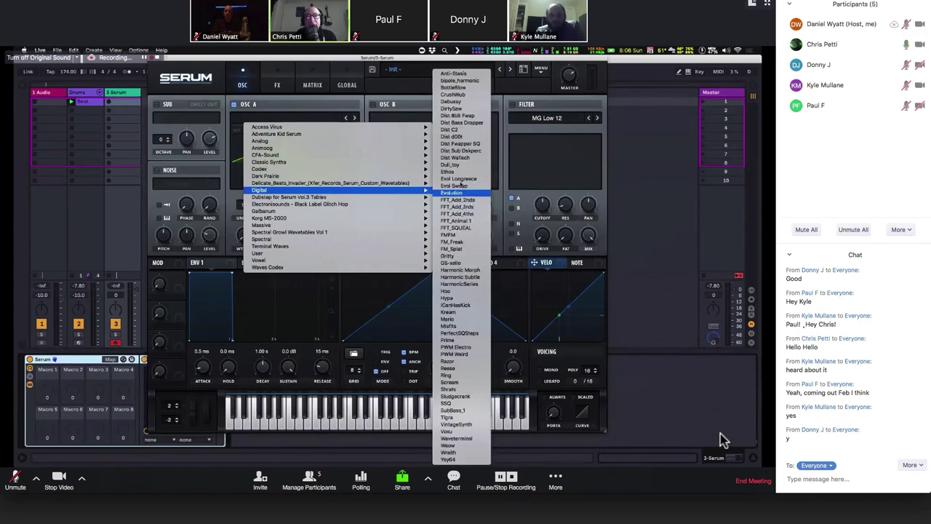
click(444, 179)
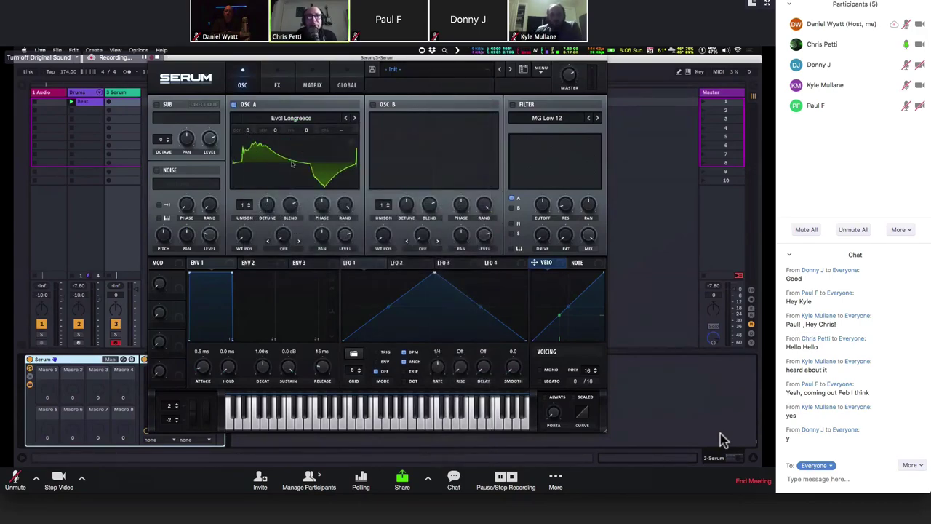
click(292, 163)
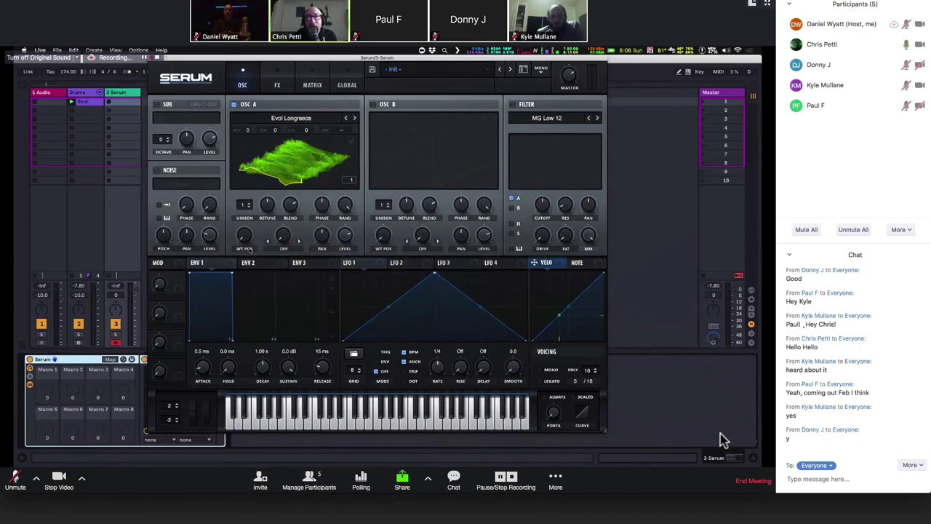
Step: Sweep oscillator A's wavetable position, drop it one octave (-1), and settle position at 227
drag(243, 246, 256, 195)
drag(247, 131, 247, 145)
drag(249, 235, 252, 214)
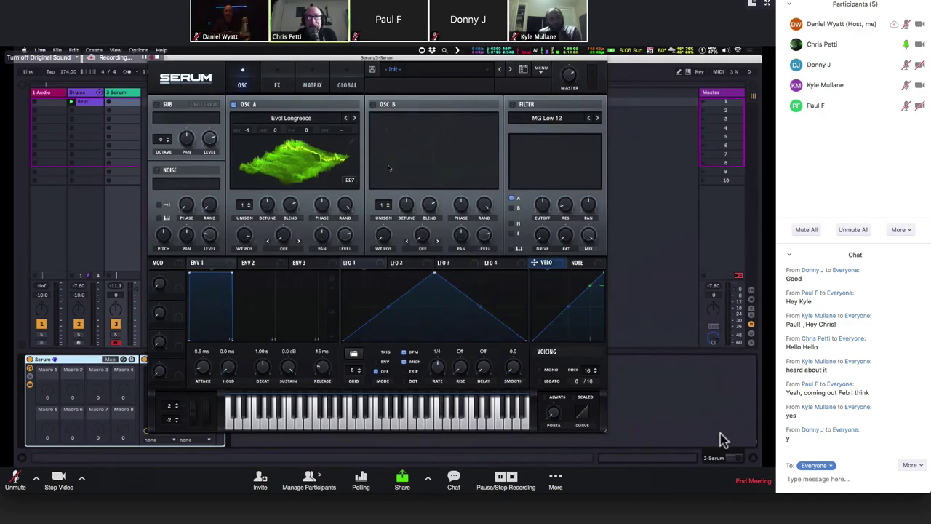
Step: Assign envelope 2 to oscillator A's WT POS, with a 2.26 s decay and a shortened attack
click(253, 264)
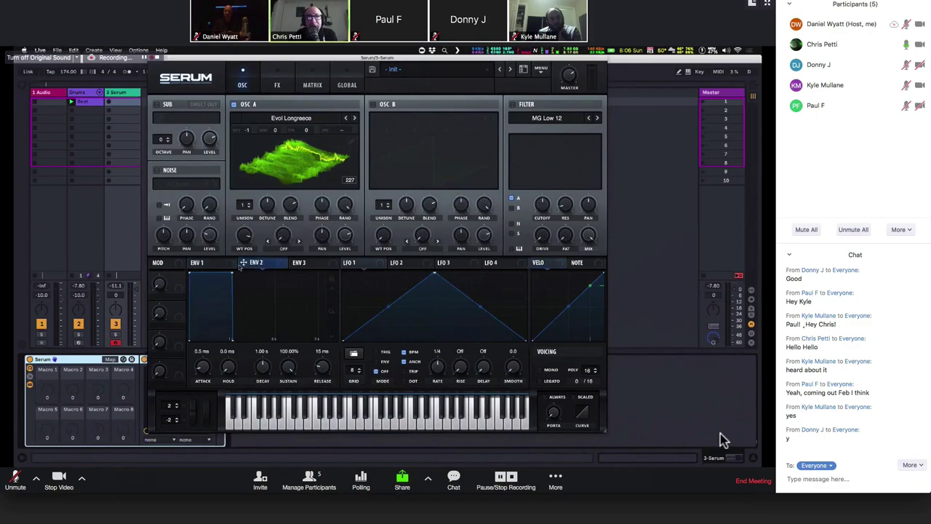
drag(244, 262, 250, 291)
drag(201, 369, 202, 335)
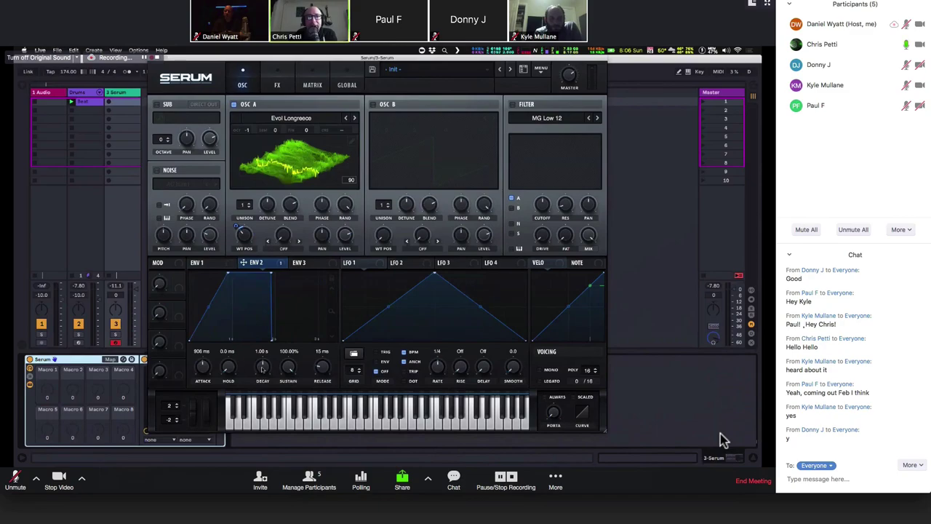
drag(263, 369, 291, 466)
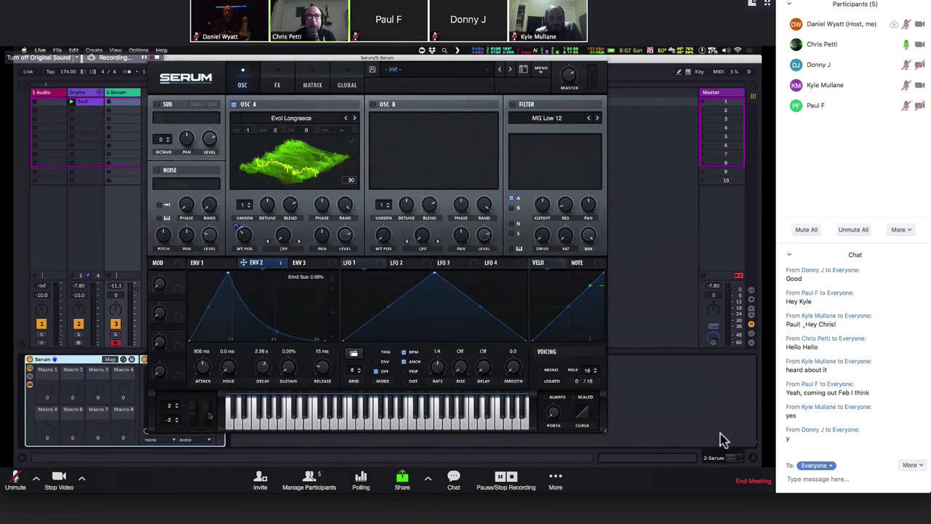
drag(204, 360, 206, 353)
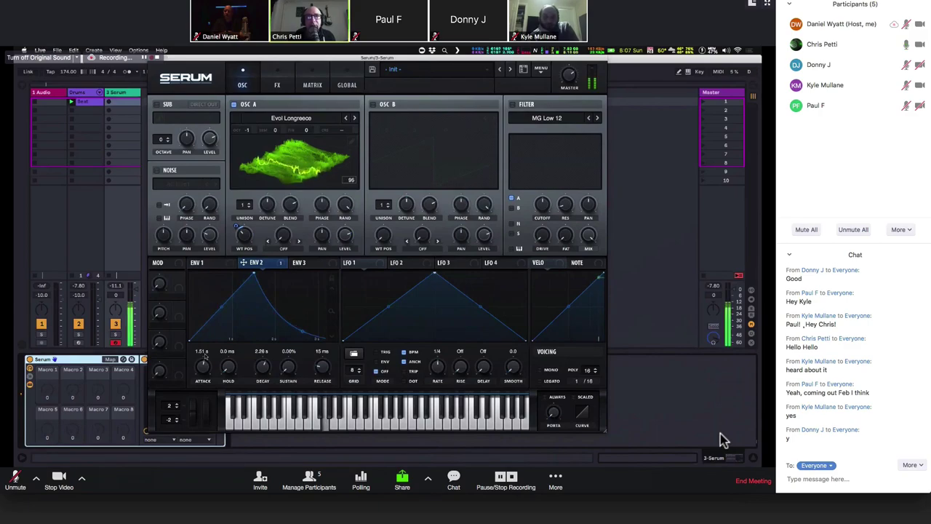
mouse_move(237, 218)
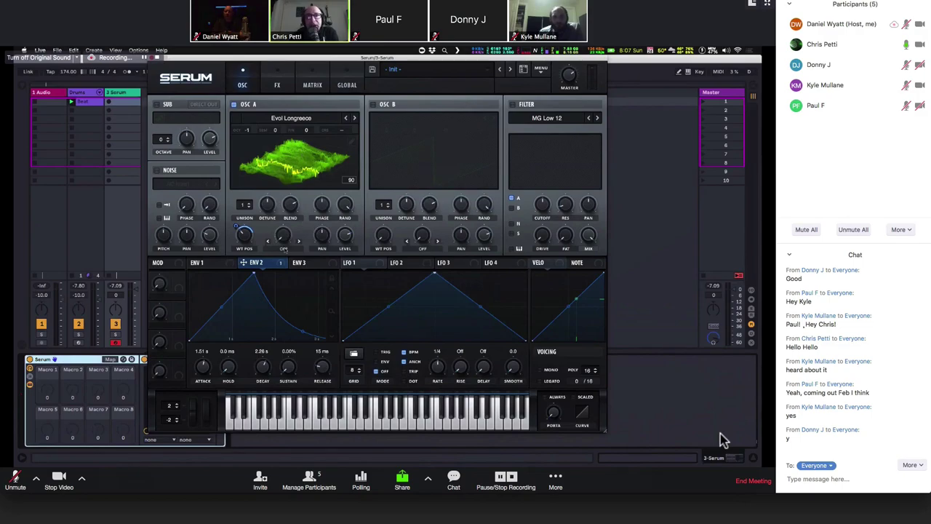
Step: Set oscillator A's warp to Mirror at about 43% and route LFO 1 onto it
click(284, 248)
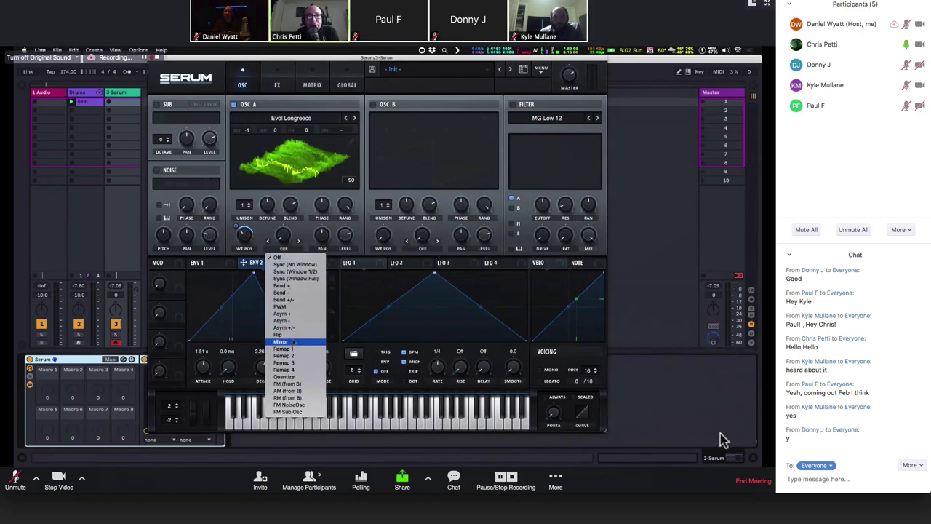
click(282, 342)
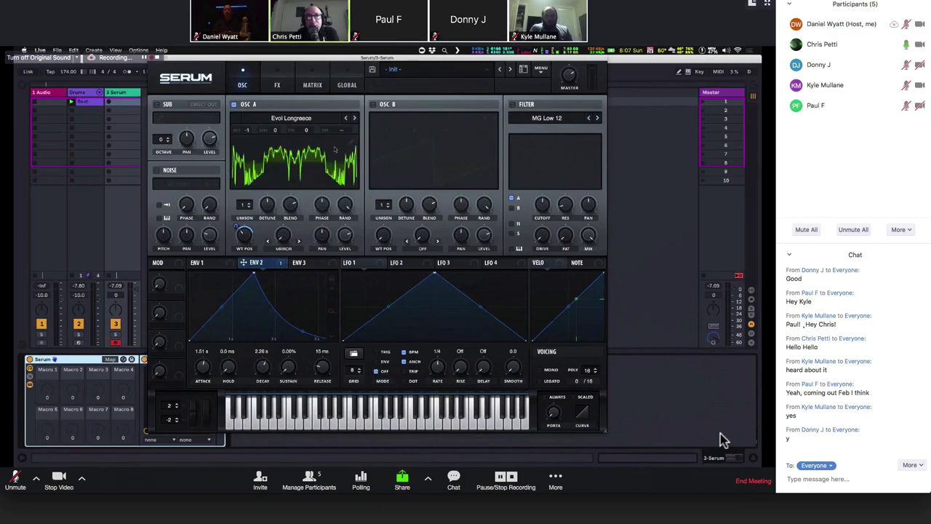
drag(283, 234, 276, 143)
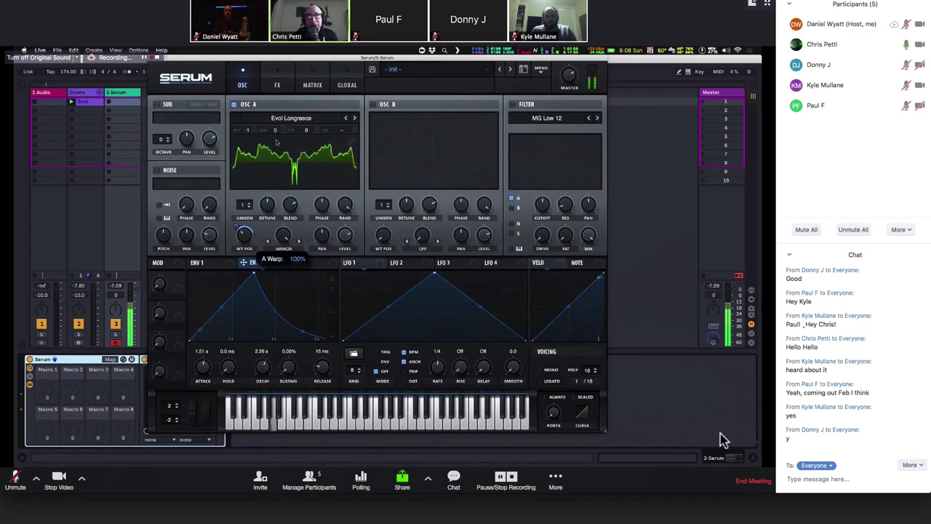
drag(277, 146, 285, 260)
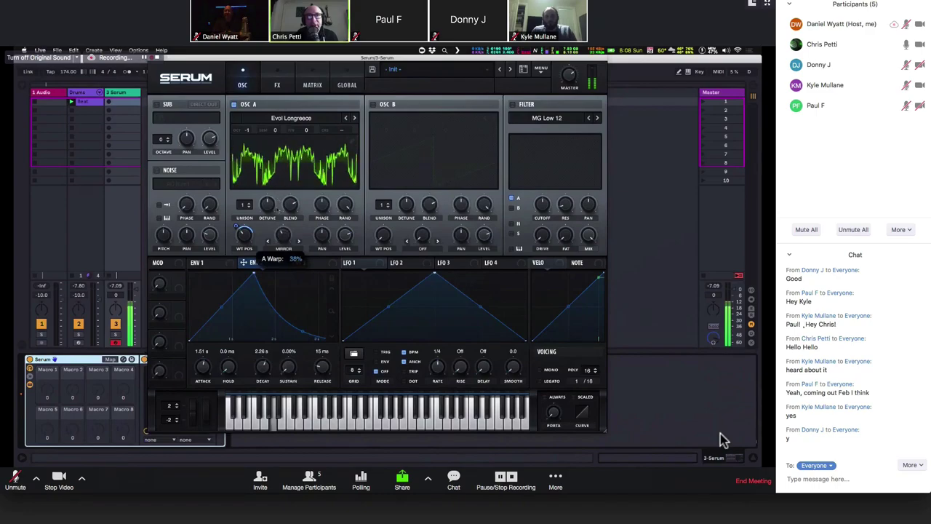
drag(278, 164, 277, 231)
click(357, 263)
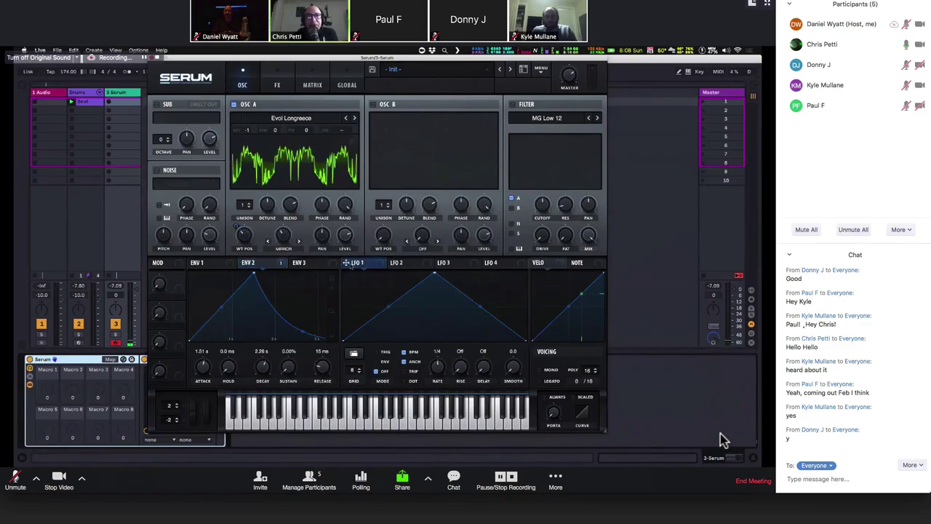
drag(346, 262, 284, 235)
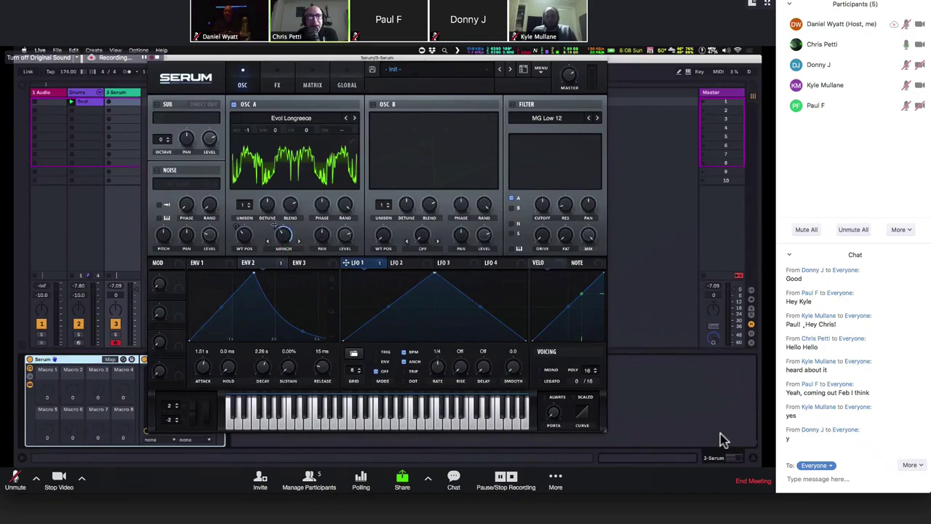
mouse_move(276, 226)
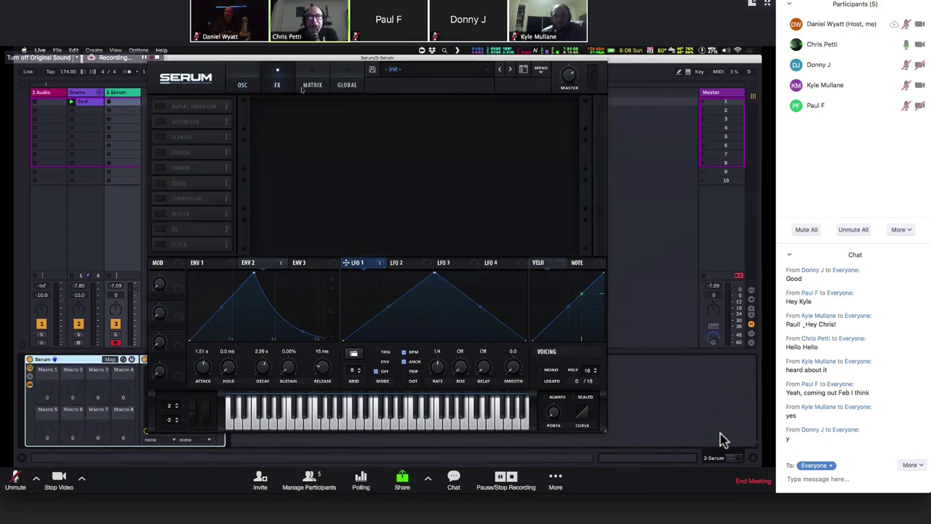
click(305, 89)
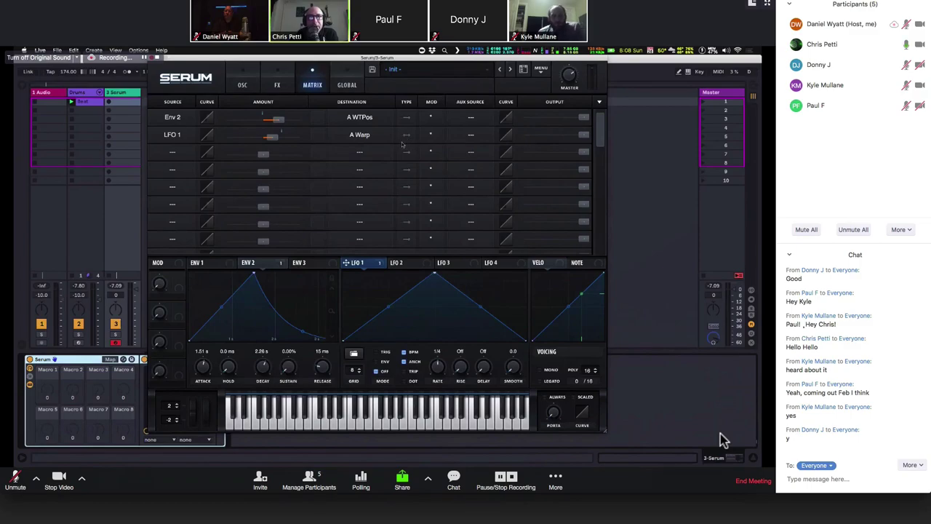
Step: Return to Serum's oscillator page
click(244, 86)
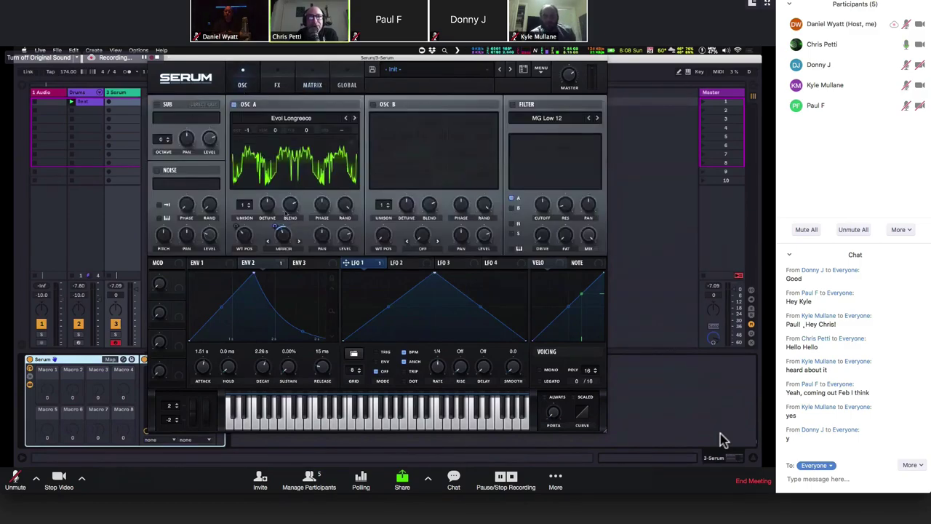
mouse_move(283, 233)
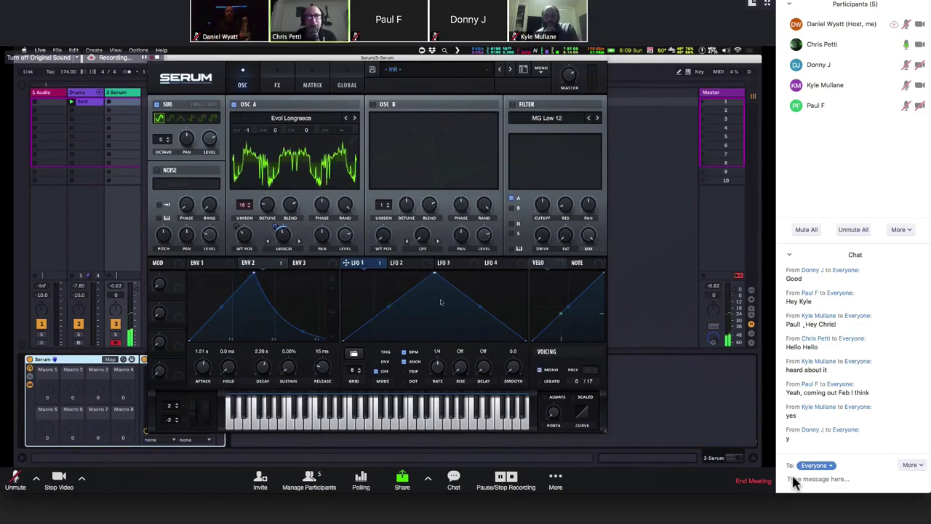
Step: Send the message 'nice' in the call chat
click(795, 483)
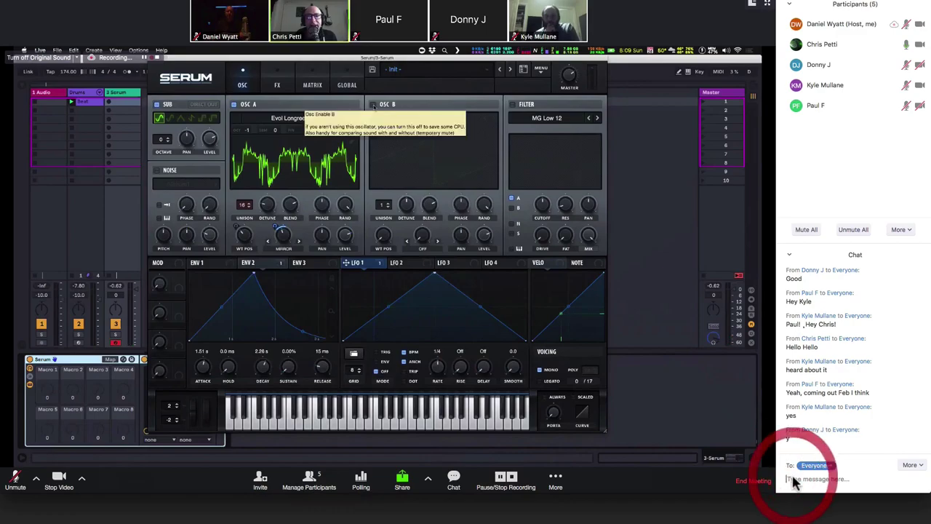
text(nice)
key(Return)
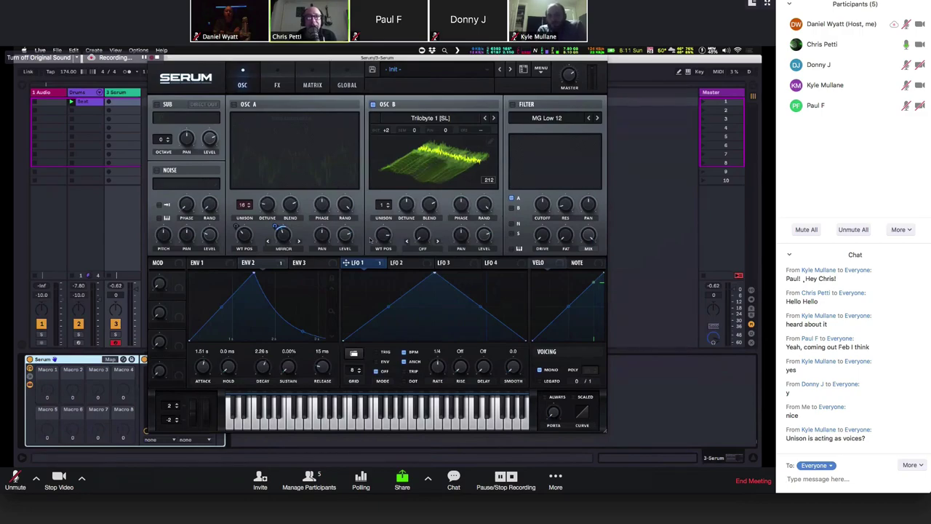
Step: Set OSC B's warp mode to FM from the sub oscillator and turn the sub oscillator on
click(423, 248)
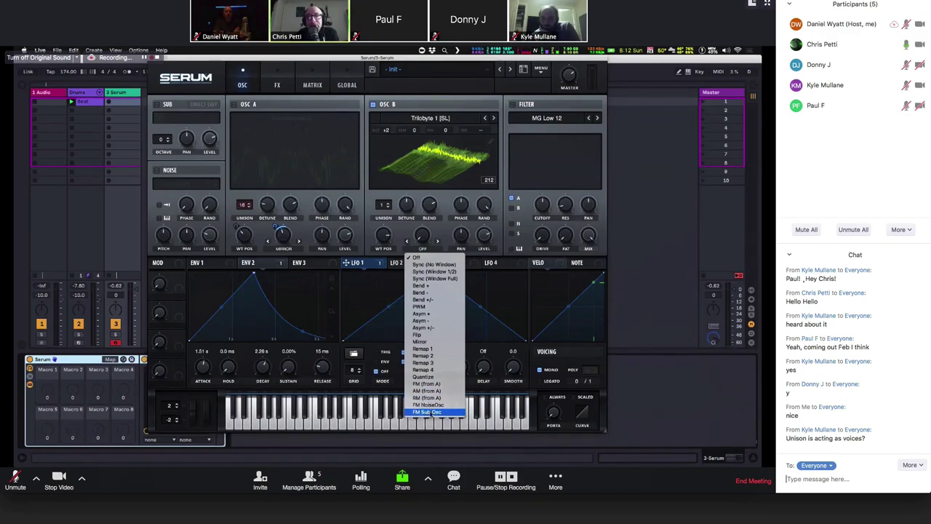
click(428, 412)
click(156, 104)
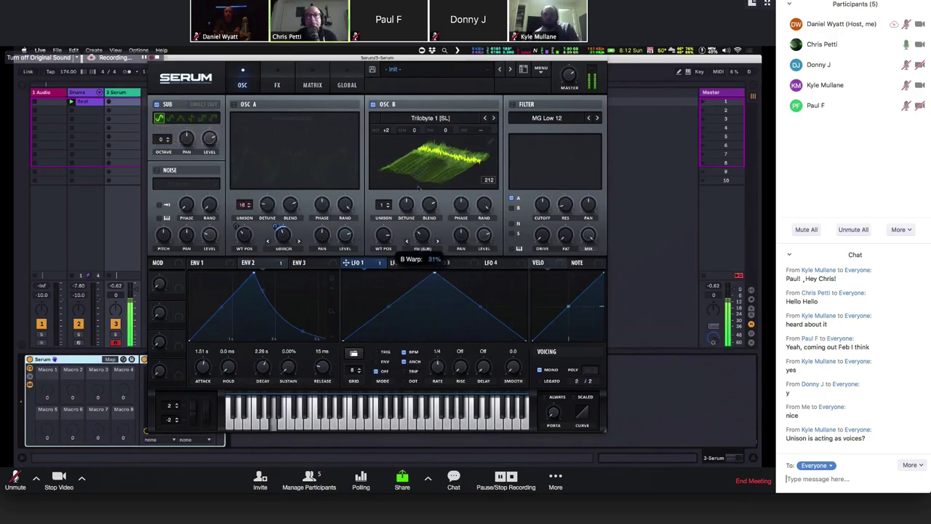
Step: Lower OSC B's FM amount to 25% and send 'sick!' in the chat
drag(420, 209, 419, 214)
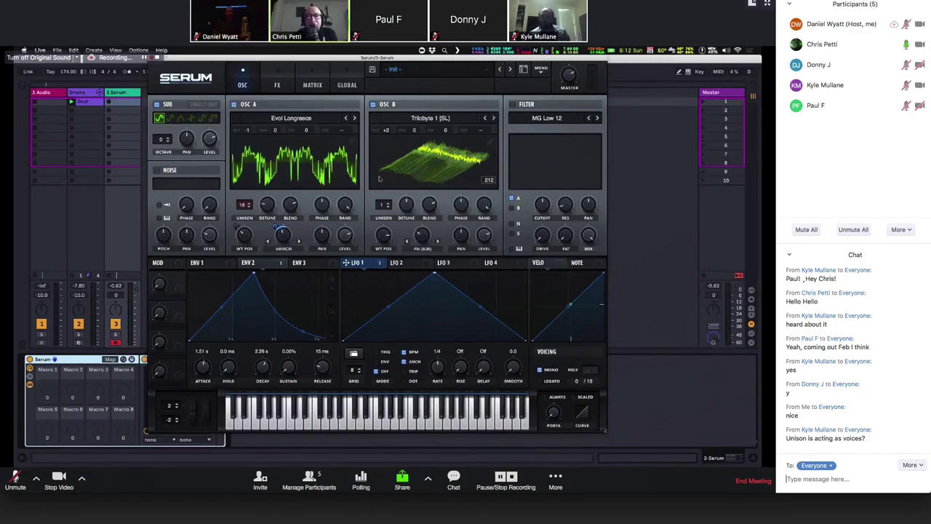
text(sick)
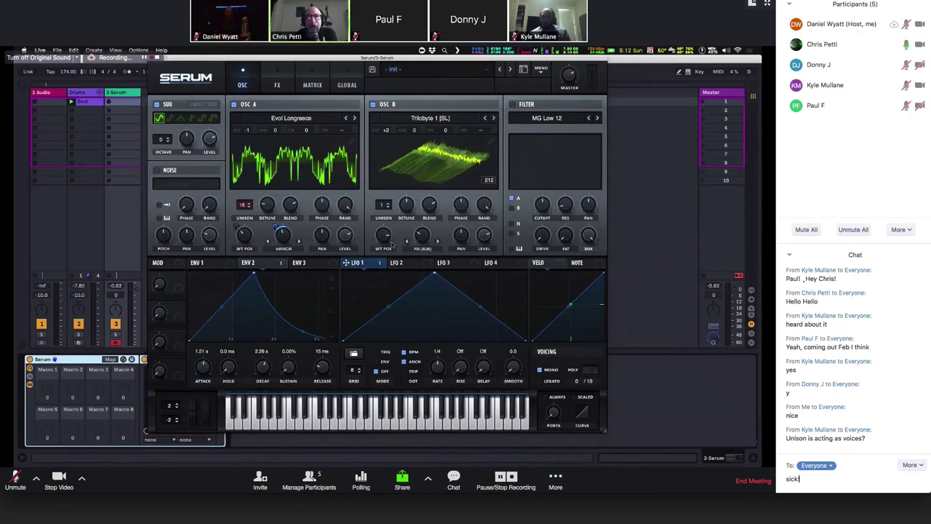
text(!)
key(Return)
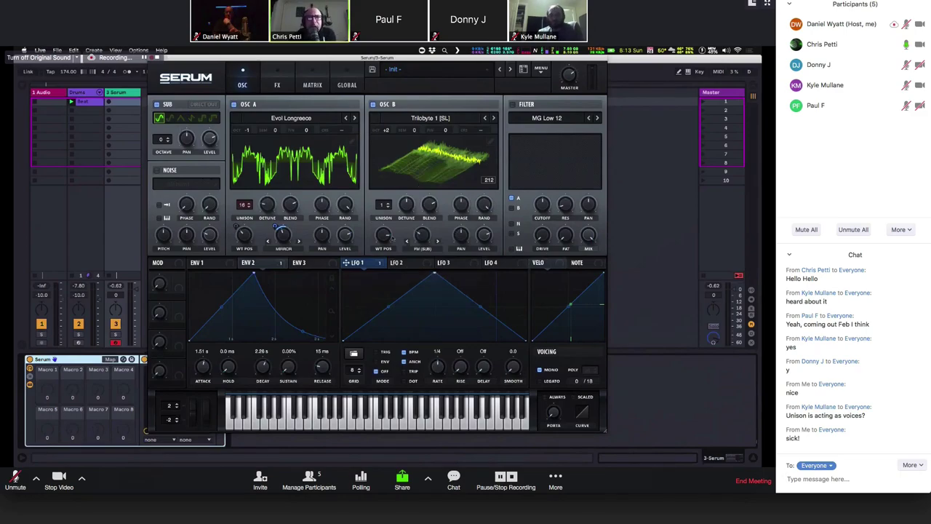
Step: Lower OSC B's wavetable position and route NOTE to modulate it
drag(383, 239, 393, 315)
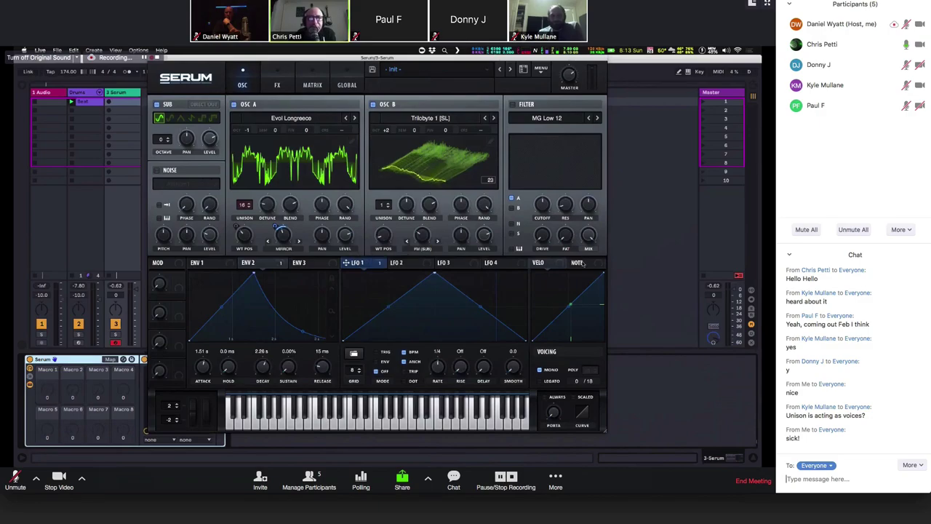
drag(582, 263, 380, 237)
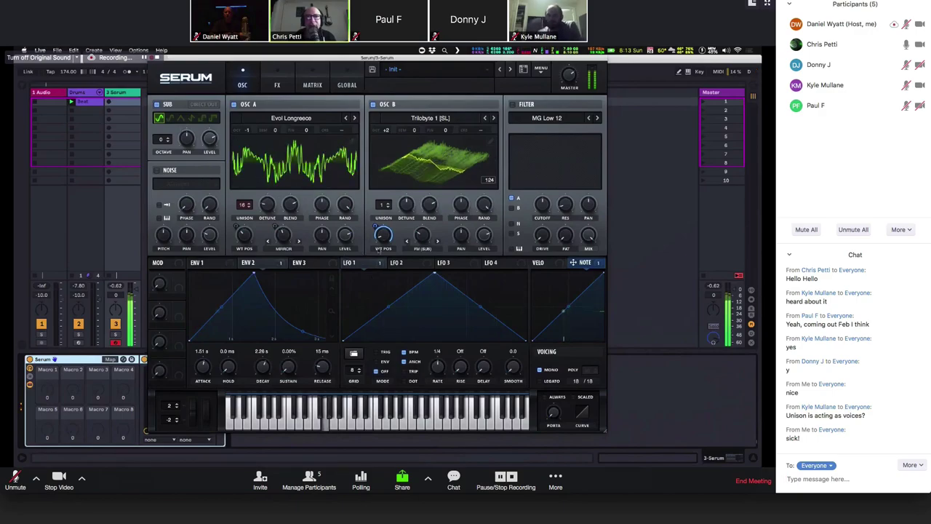
mouse_move(383, 240)
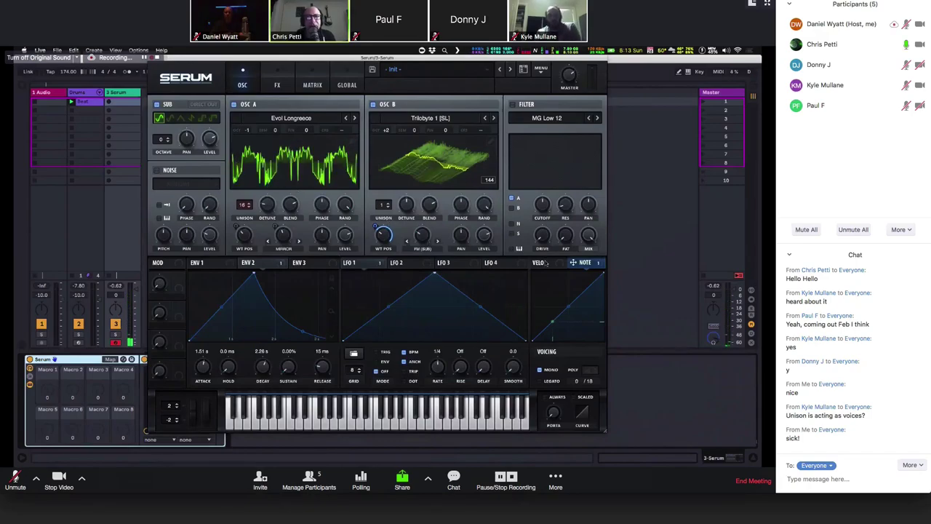
Step: Route velocity to OSC B's FM amount at depth 25, then drop OSC B an octave
drag(545, 264, 416, 228)
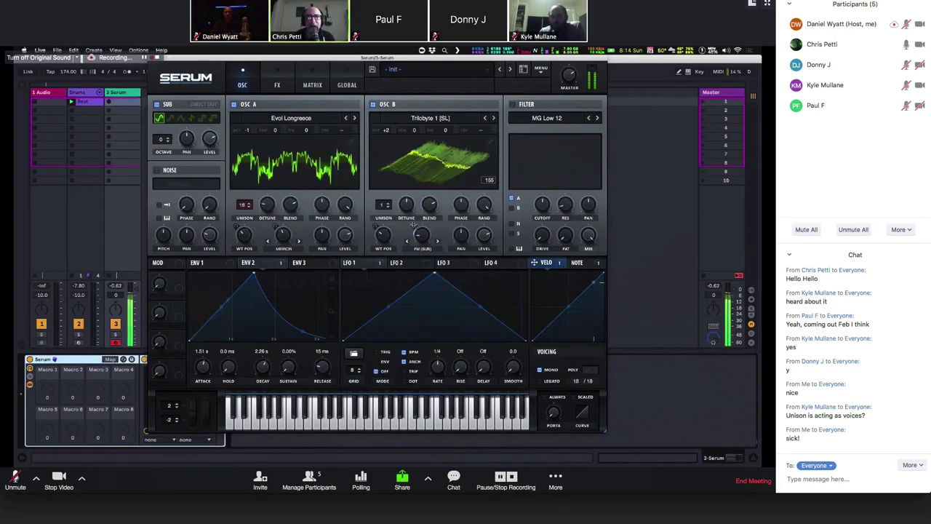
mouse_move(413, 225)
mouse_down()
mouse_move(414, 211)
mouse_move(414, 224)
mouse_up()
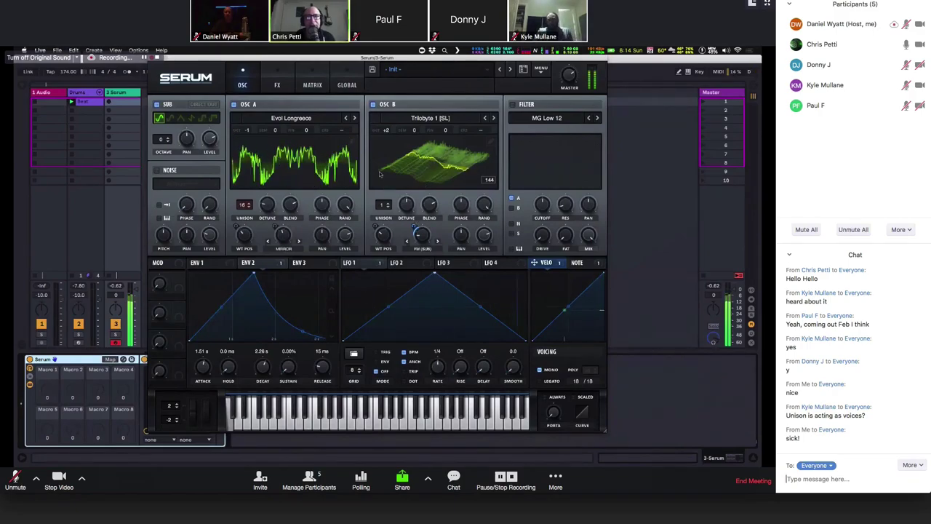
drag(386, 130, 389, 161)
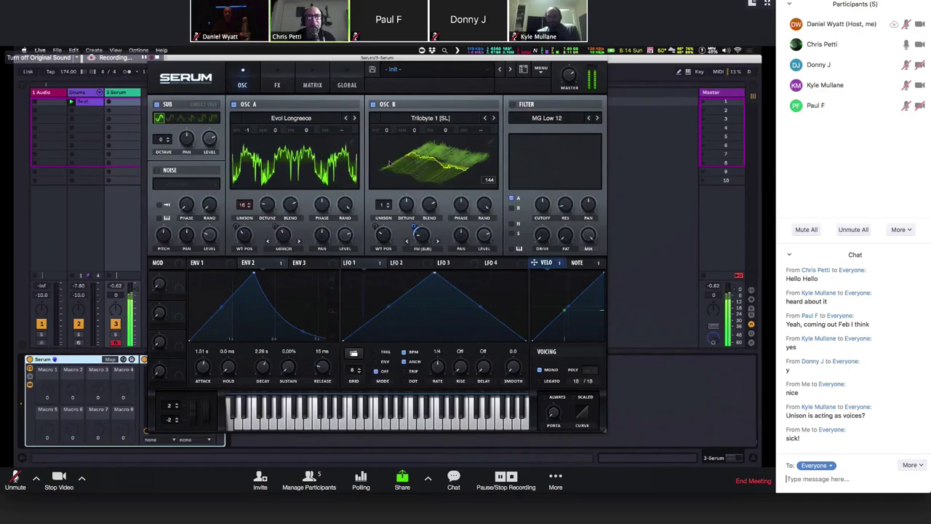
Step: Enable the filter section so the MG Low 12 low-pass shapes the patch
click(513, 105)
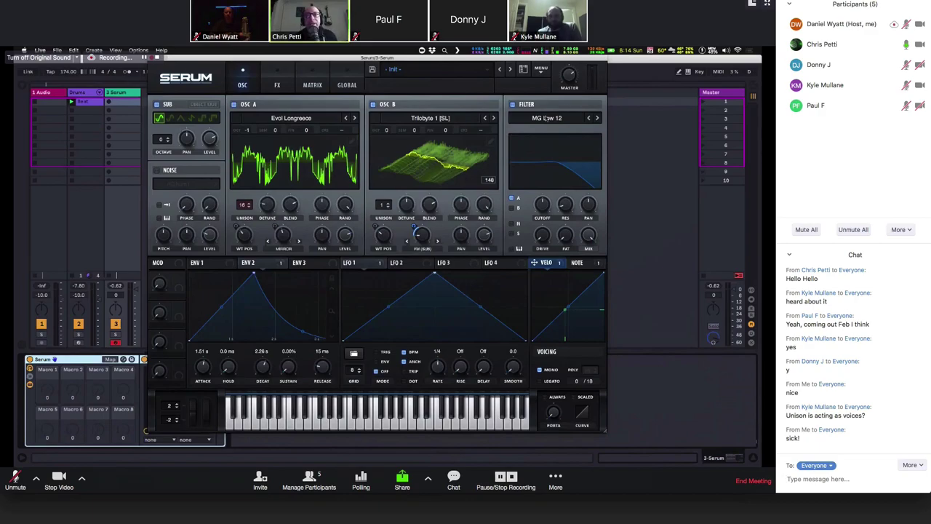
Step: Open the filter type dropdown and show the Misc filter submenu
click(548, 119)
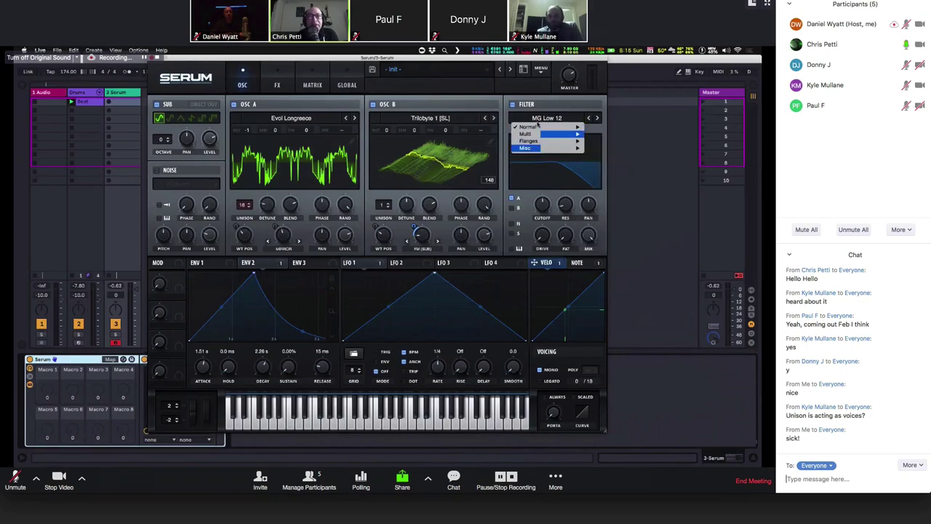
mouse_move(538, 128)
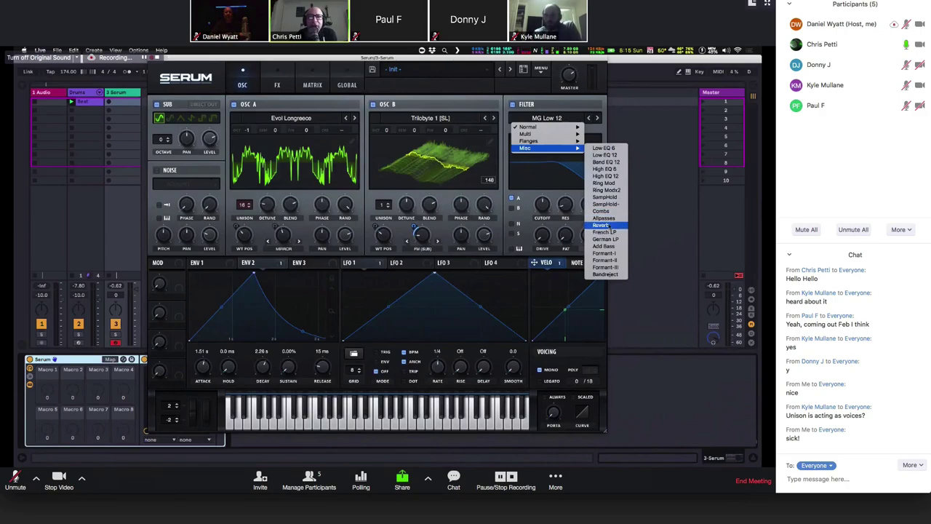
Step: Switch the filter to Misc > Reverb, cutoff down to about 138 Hz and drive at 38%
click(602, 225)
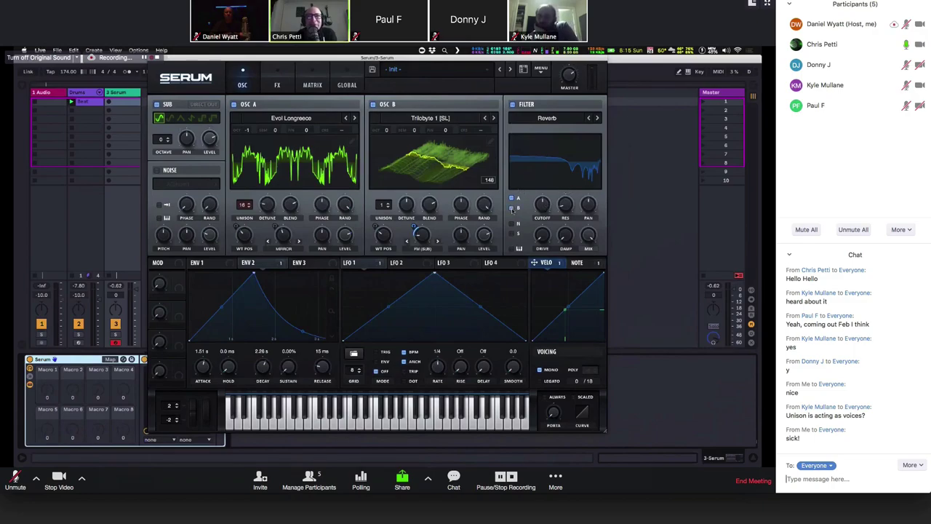
mouse_move(542, 205)
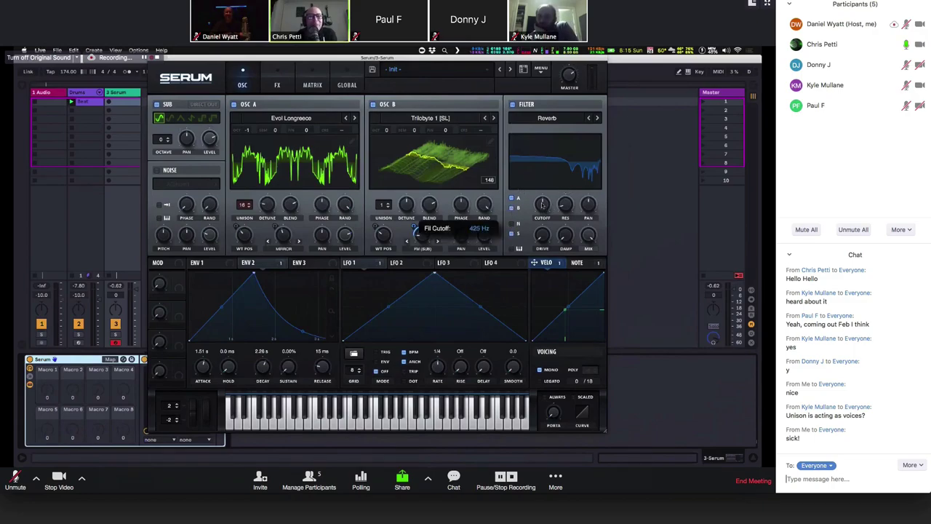
drag(542, 206, 539, 241)
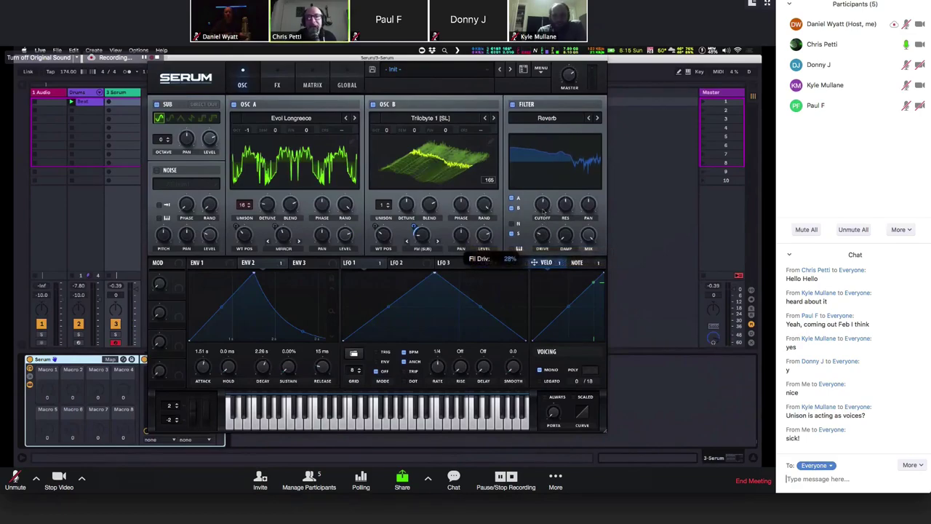
drag(543, 208, 542, 204)
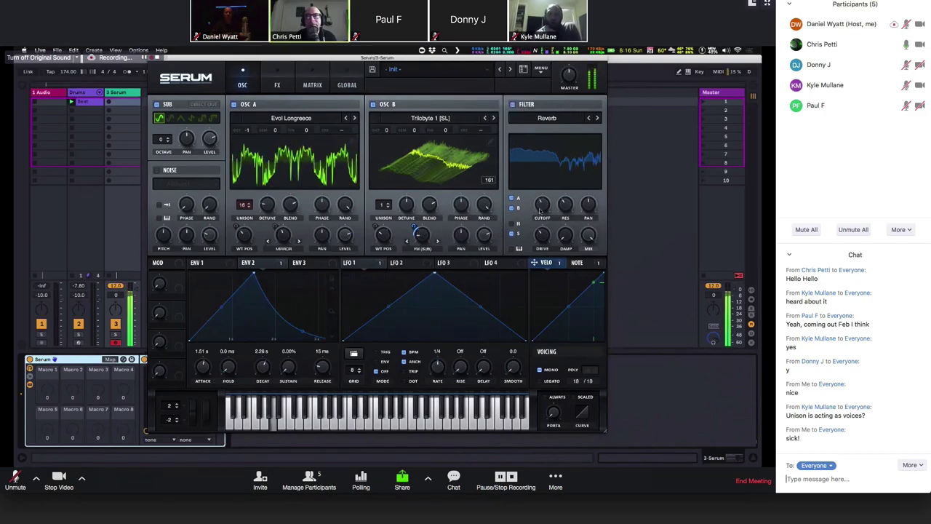
Step: Raise the filter cutoff to 174 Hz and set LFO 2 to a 1/2 rate on an 8-step grid
drag(544, 210, 547, 208)
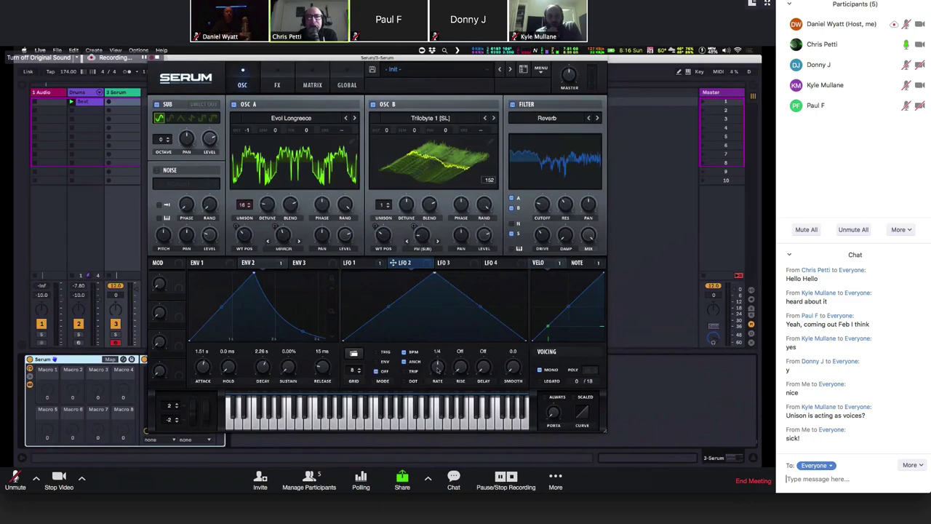
drag(438, 368, 439, 371)
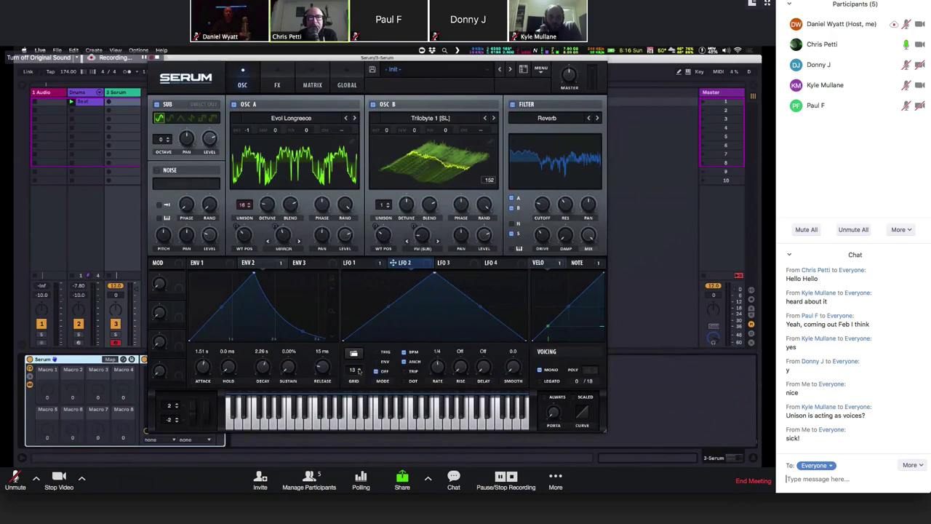
click(358, 371)
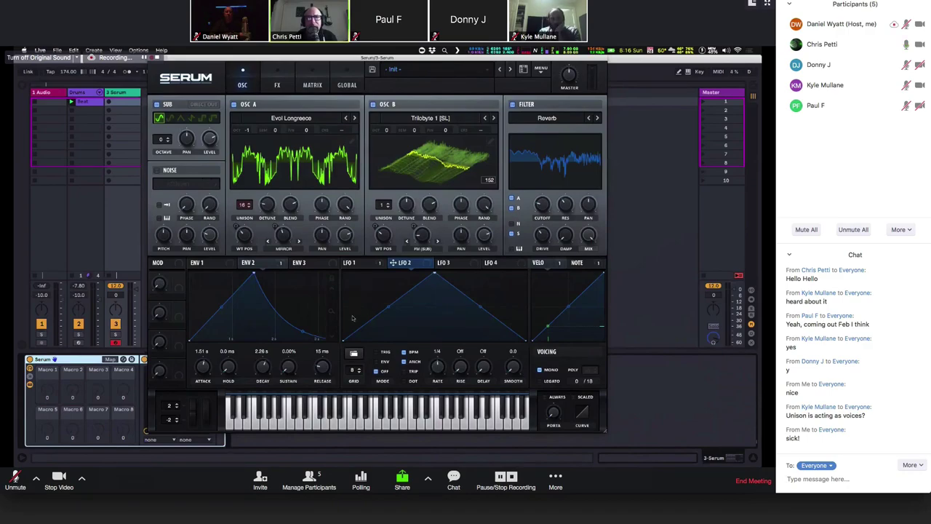
Step: Draw a stepped LFO 2 shape, raising the seventh step, and route LFO 2 to filter cutoff
mouse_move(356, 320)
mouse_down()
mouse_move(354, 295)
mouse_move(381, 332)
mouse_move(402, 314)
mouse_move(401, 294)
mouse_move(413, 292)
mouse_move(428, 324)
mouse_move(450, 302)
mouse_move(471, 336)
mouse_up()
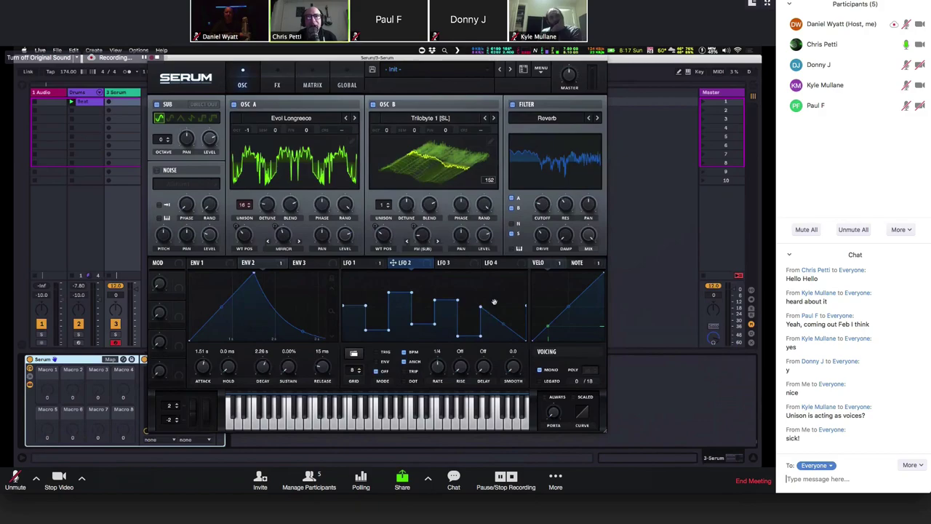
drag(494, 301, 494, 282)
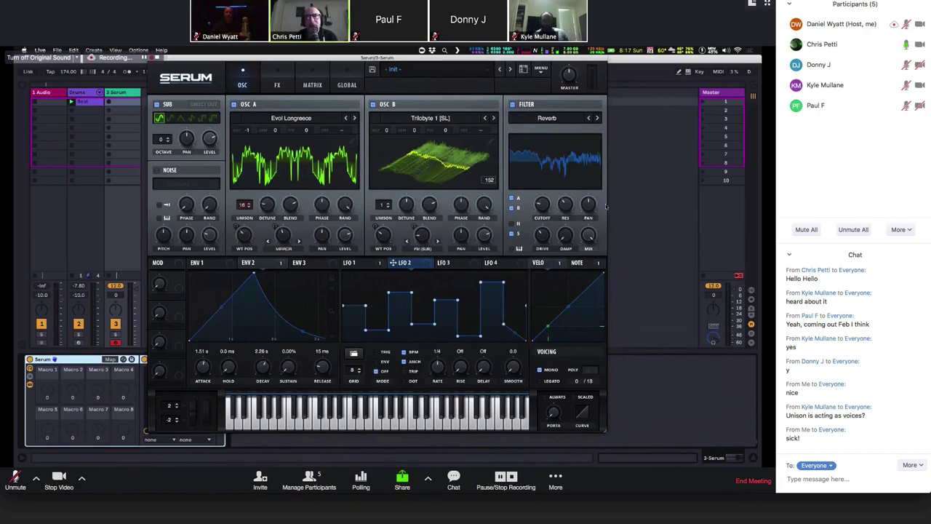
drag(393, 263, 531, 222)
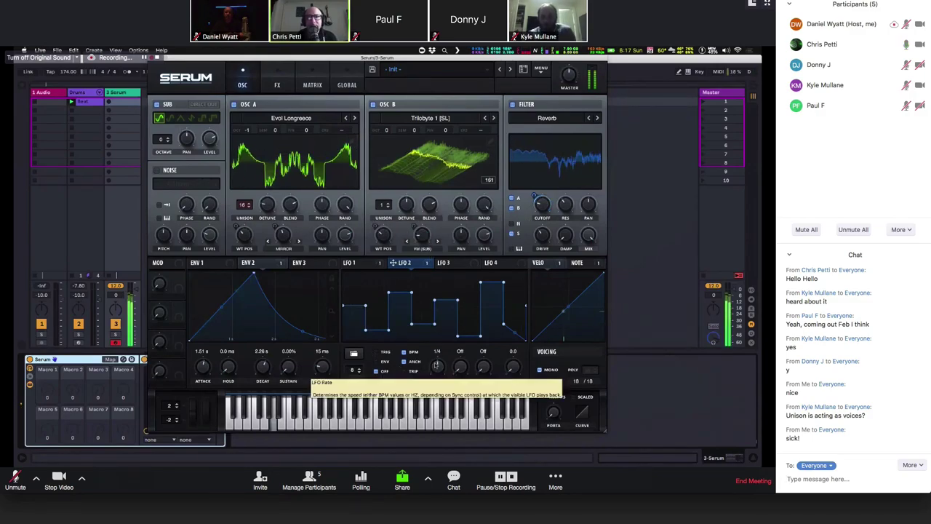
Step: Set the LFO 2 rate to 2 bars and switch to the FX page
drag(436, 363, 437, 384)
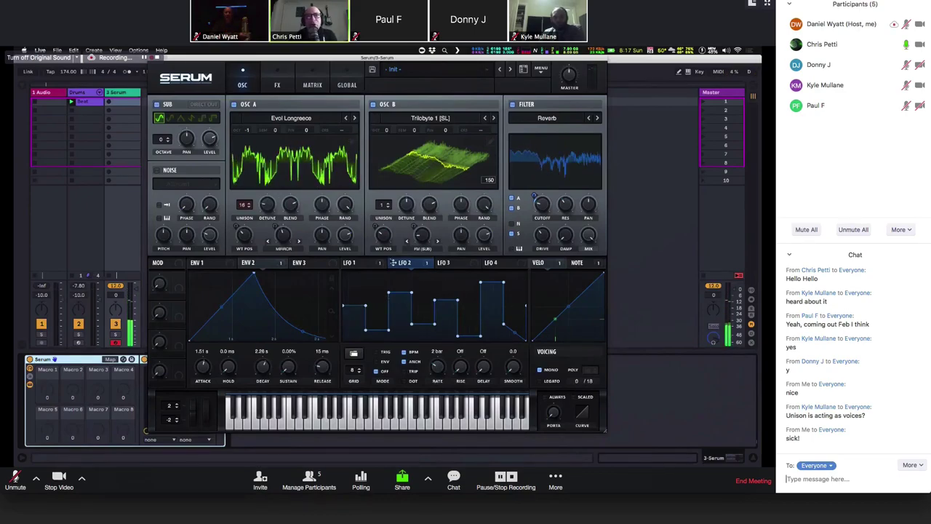
click(270, 76)
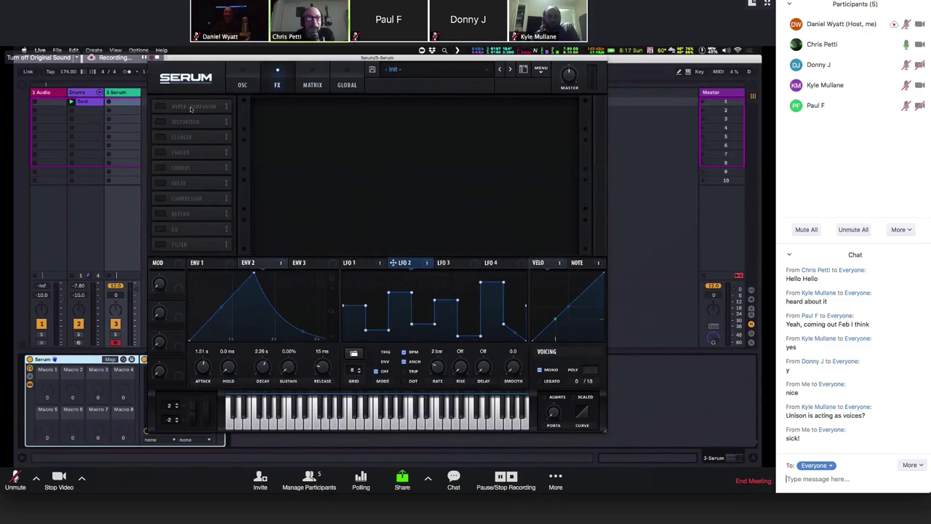
Step: Enable Distortion in Asym mode with drive at 0% and wet mix at 41%
click(162, 121)
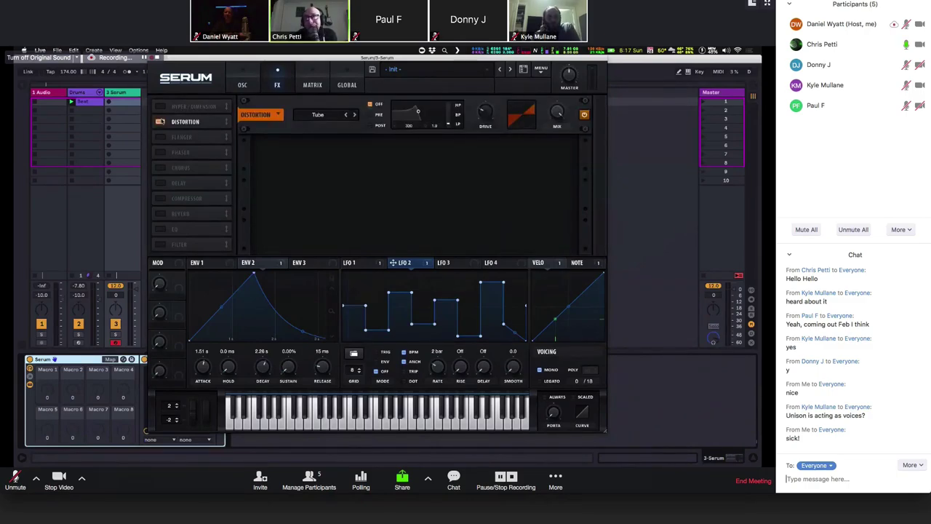
click(320, 115)
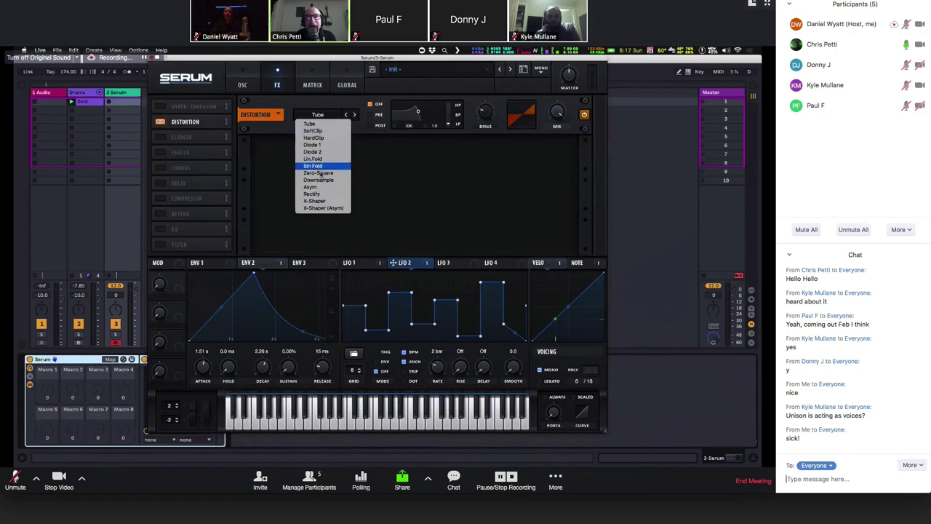
click(313, 186)
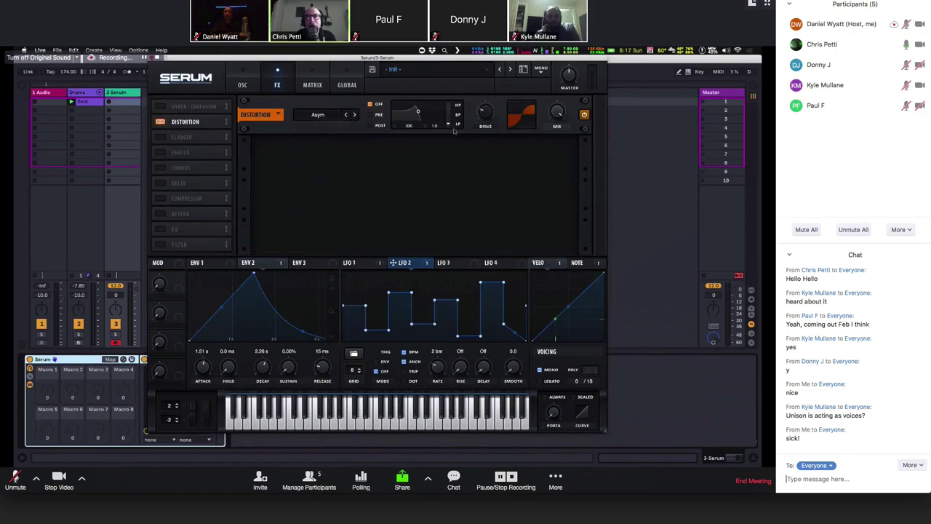
drag(488, 113, 476, 95)
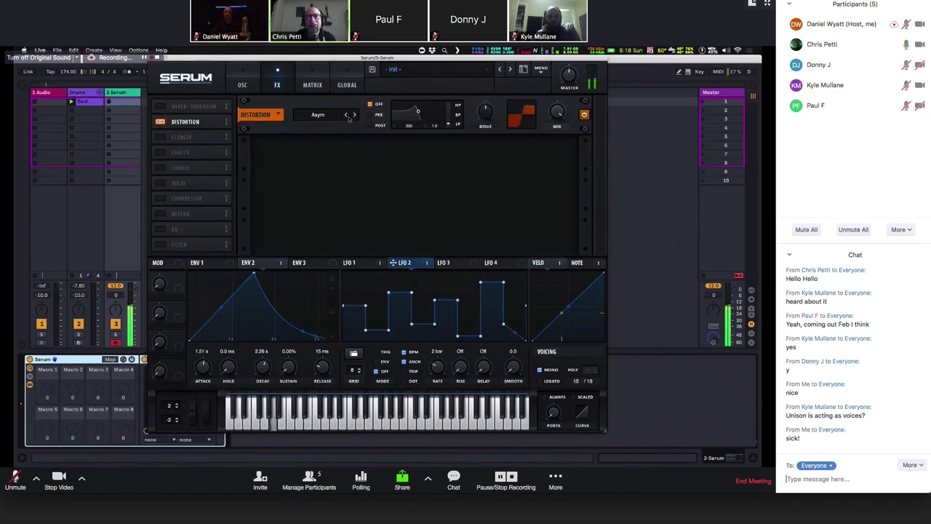
drag(558, 112, 559, 165)
Step: Change the distortion mode to Lin.Fold, with drive around 78% and wet mix at 48%
click(347, 115)
click(347, 114)
click(348, 115)
click(347, 115)
click(354, 115)
drag(485, 113, 485, 89)
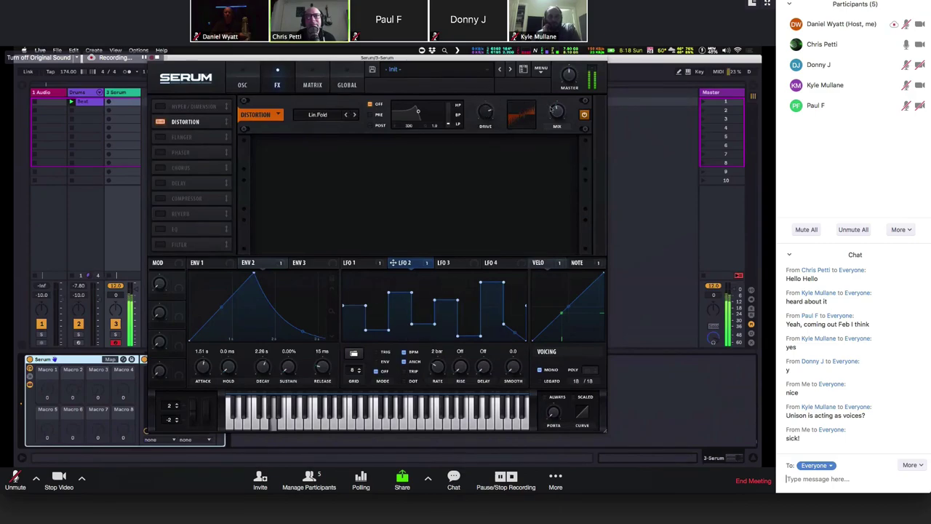
drag(556, 111, 557, 144)
drag(485, 113, 490, 157)
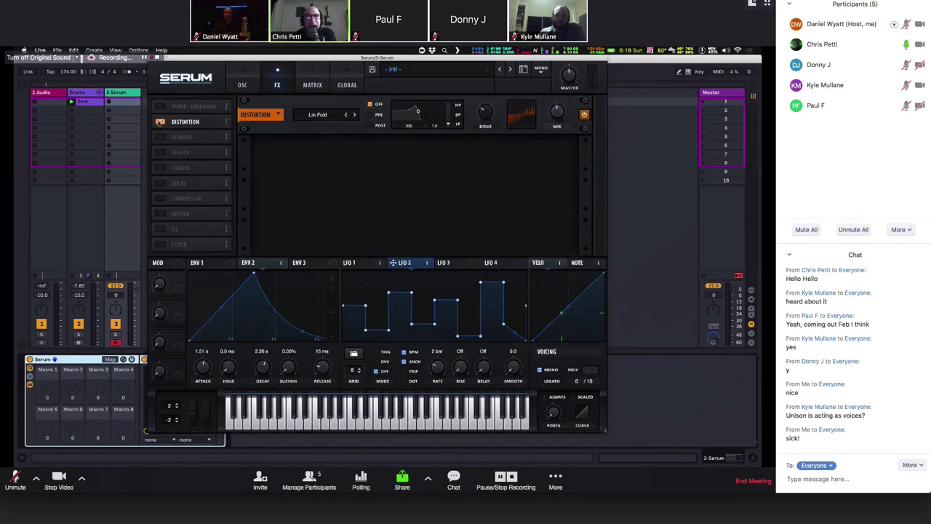
Step: Switch the Distortion effect off in the FX rack
click(160, 121)
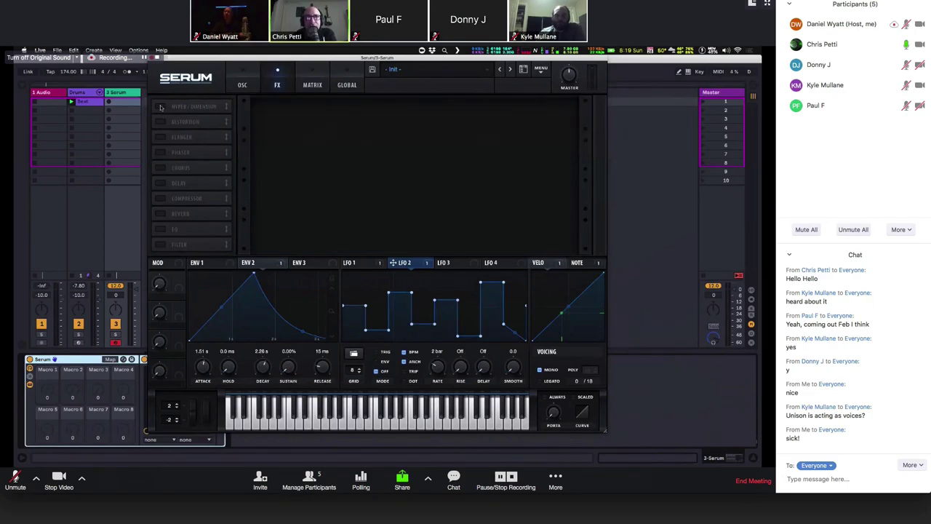
Step: Enable Hyper/Dimension with Hyper mix 0% and Dimension size 52%, then unmute the meeting microphone
click(160, 106)
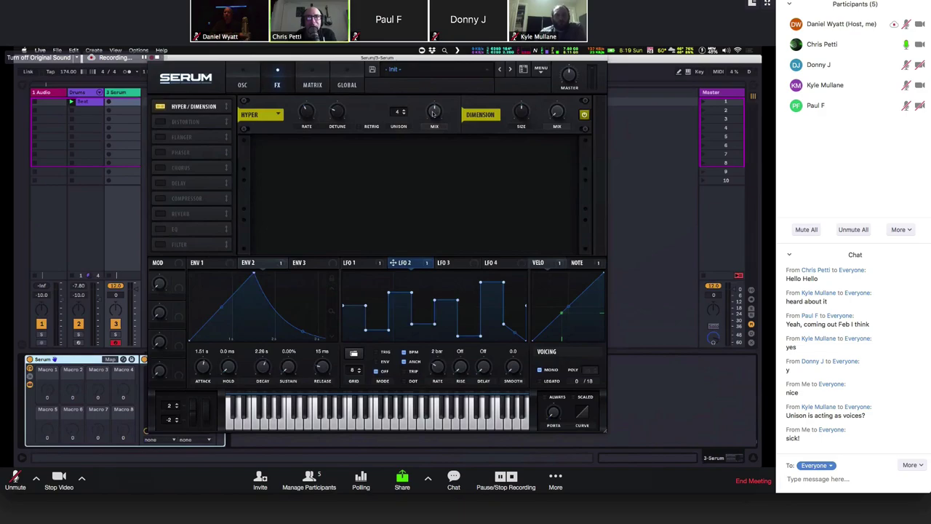
mouse_move(433, 112)
drag(433, 112, 447, 195)
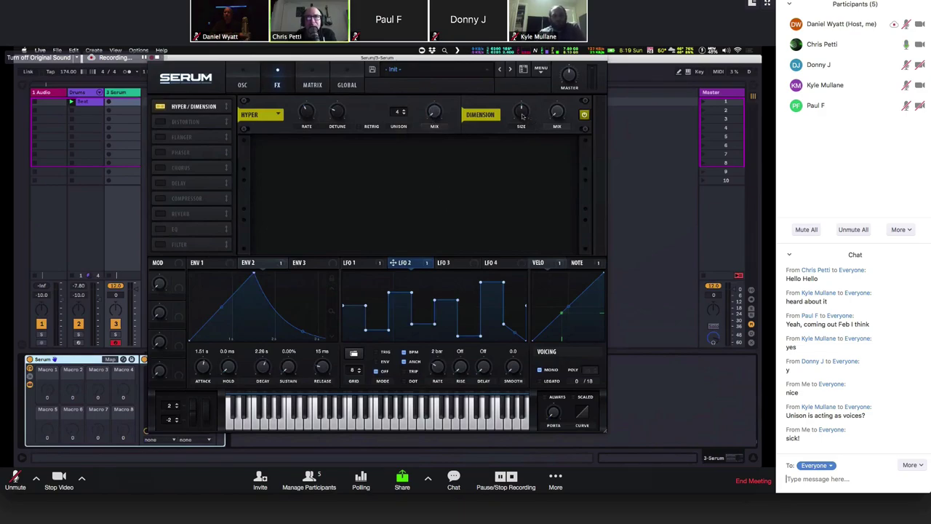
mouse_move(522, 117)
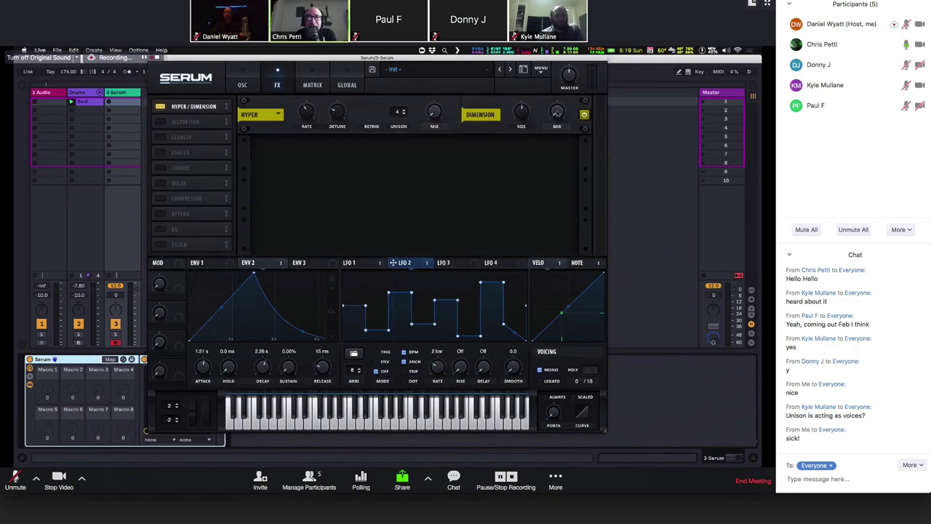
mouse_move(557, 113)
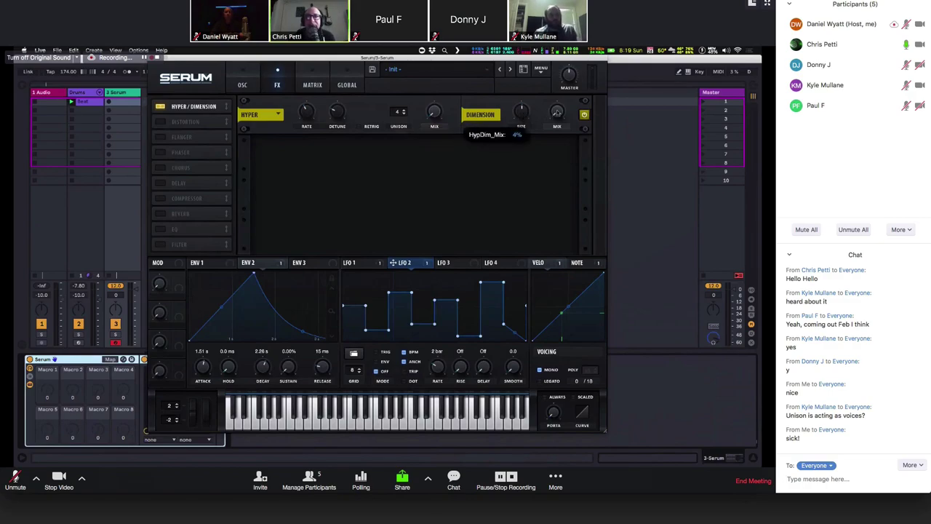
drag(521, 114, 522, 131)
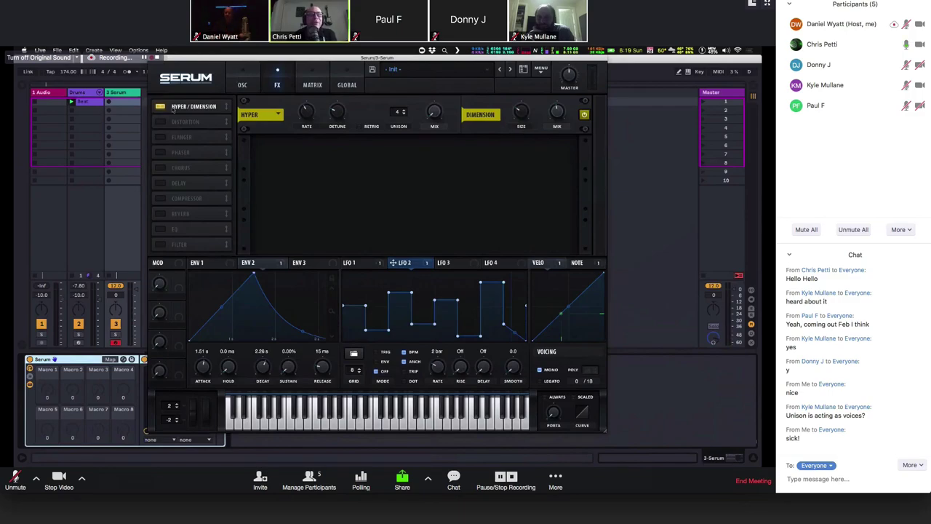
click(15, 479)
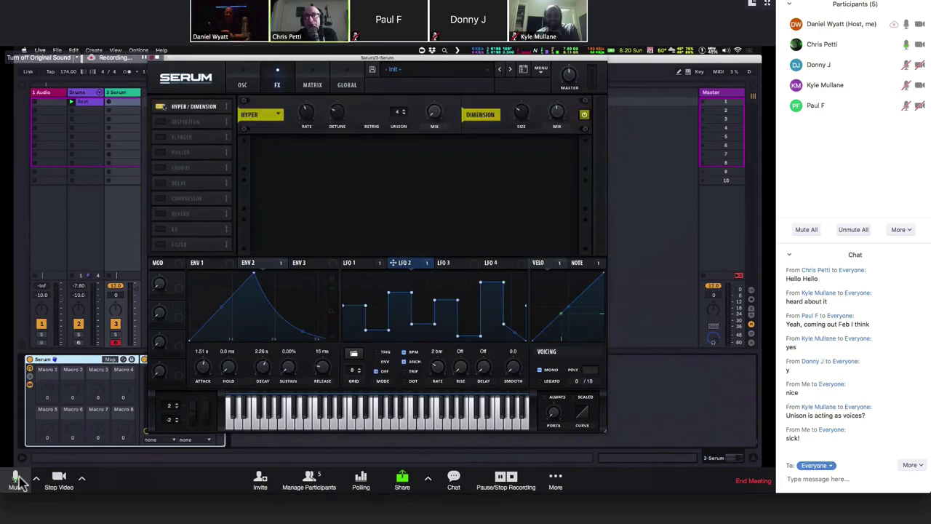
Step: Mute the microphone in the meeting
click(18, 482)
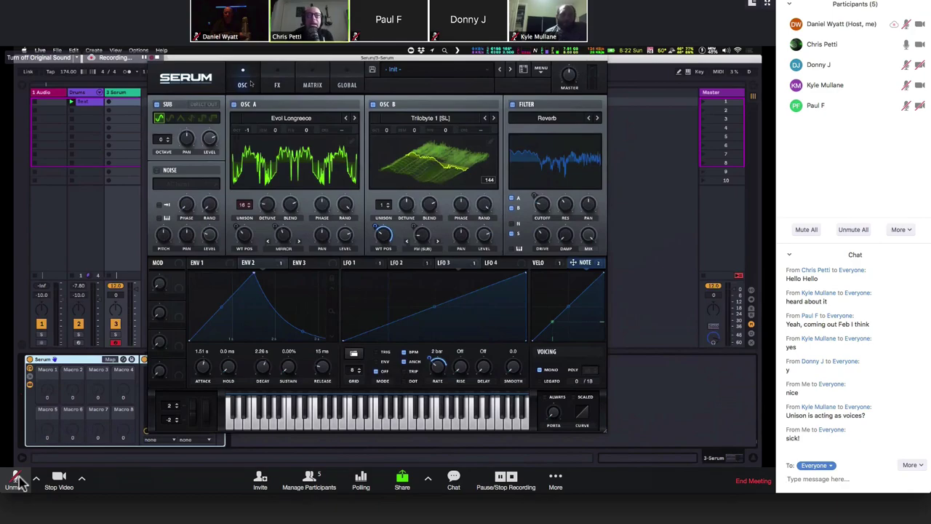
Step: Reset Serum to its Init default preset from the main menu
click(448, 71)
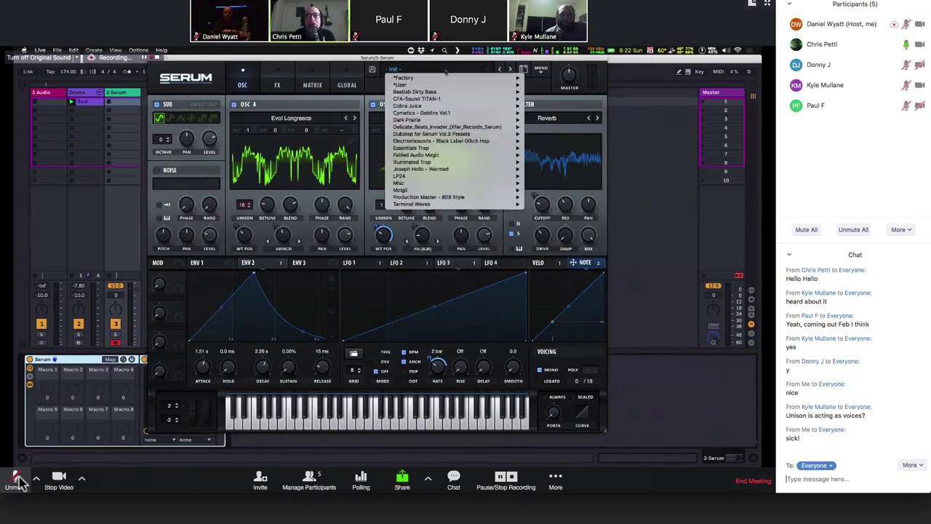
click(540, 71)
click(540, 71)
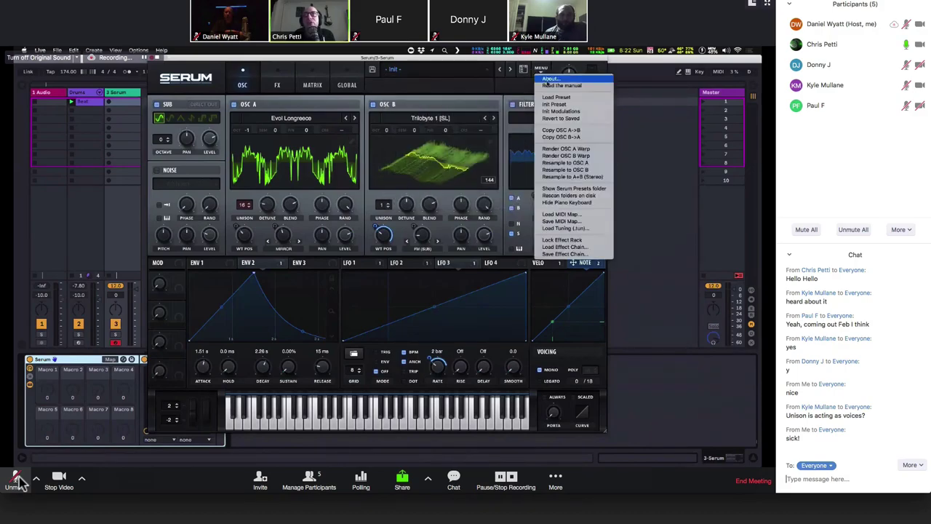
click(554, 105)
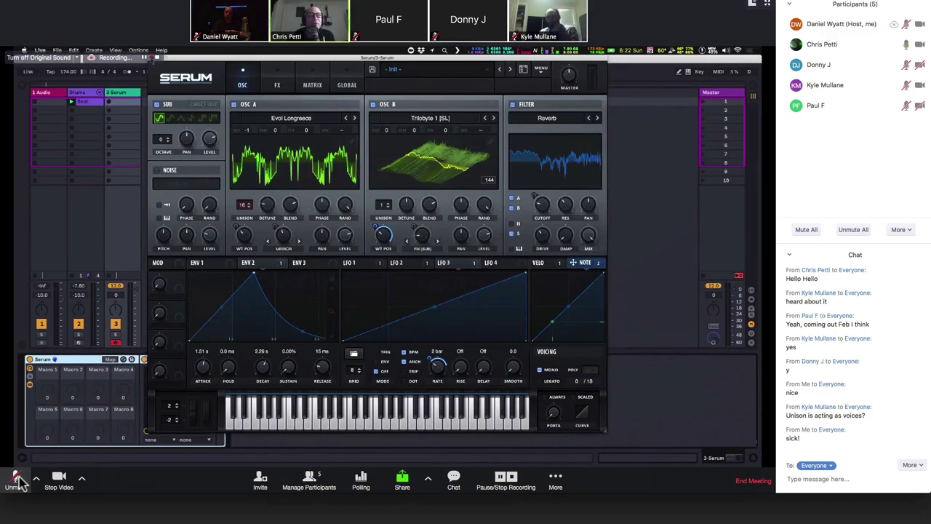